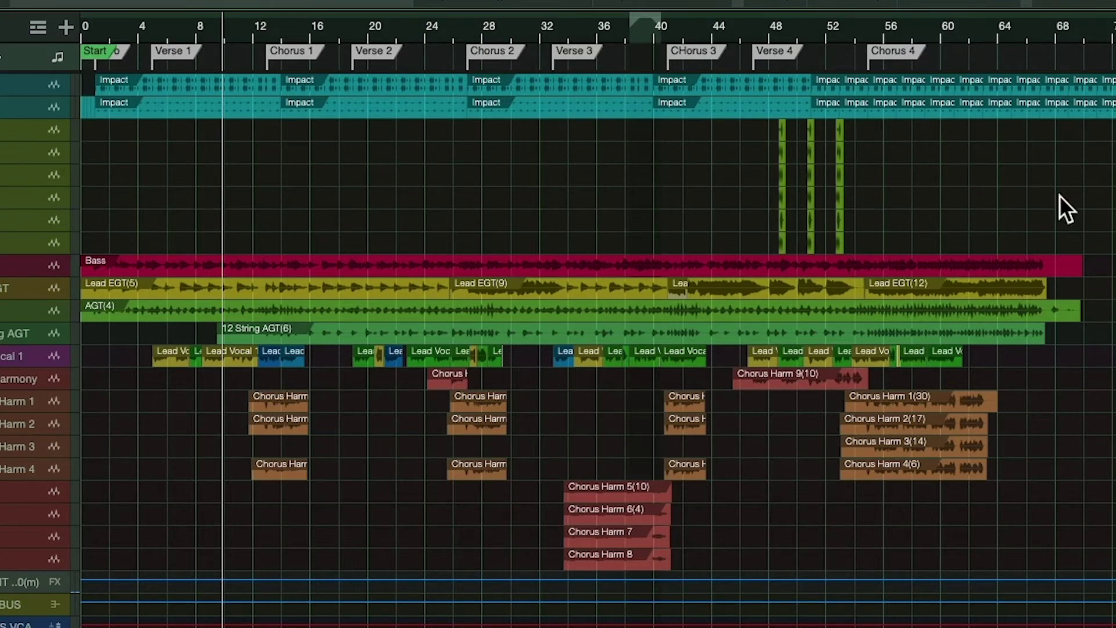
Increase the height of the arrangement's tracks and look over them down to the lowest harmony tracks
{"action": "key", "text": "shift+e"}
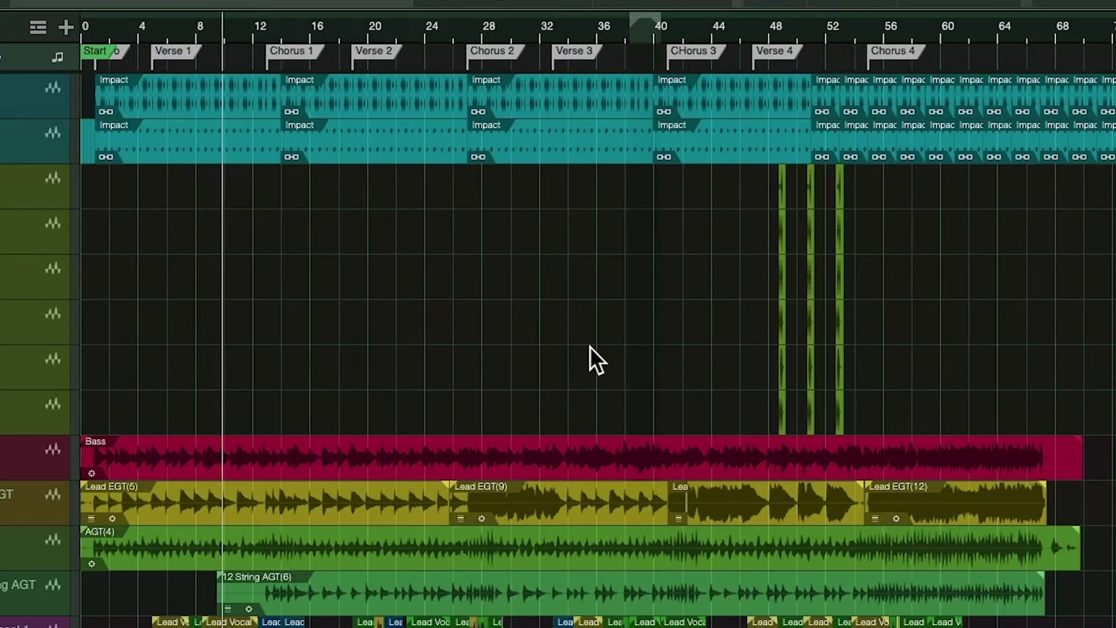
{"action": "scroll", "coordinate": [588, 345], "scroll_direction": "down", "scroll_amount": 5}
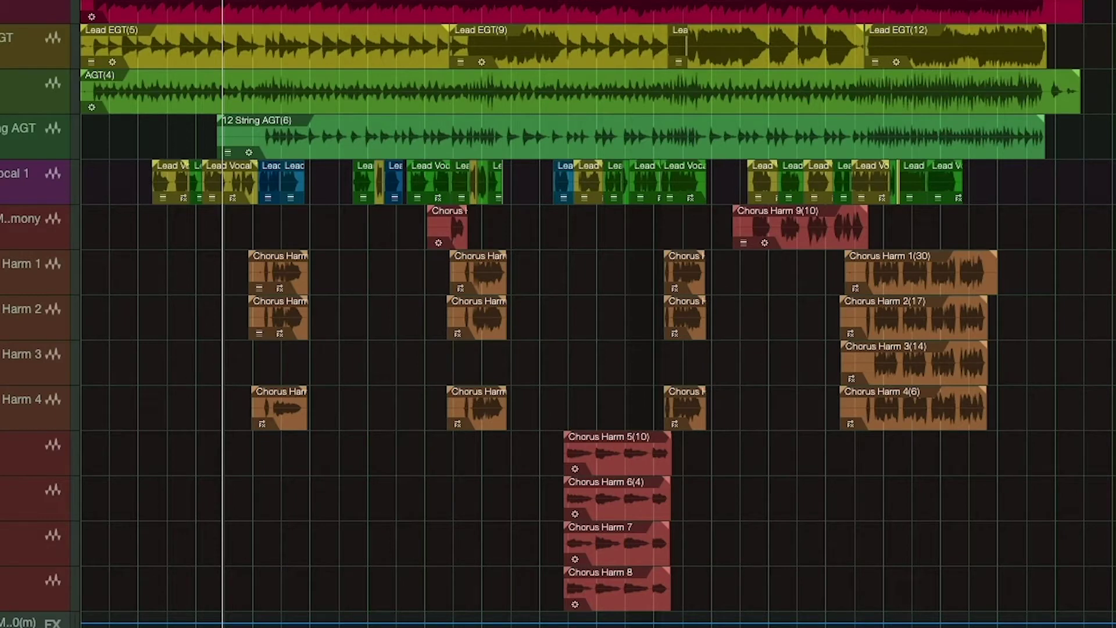
{"action": "left_click_drag", "start_coordinate": [66, 627], "coordinate": [66, 627]}
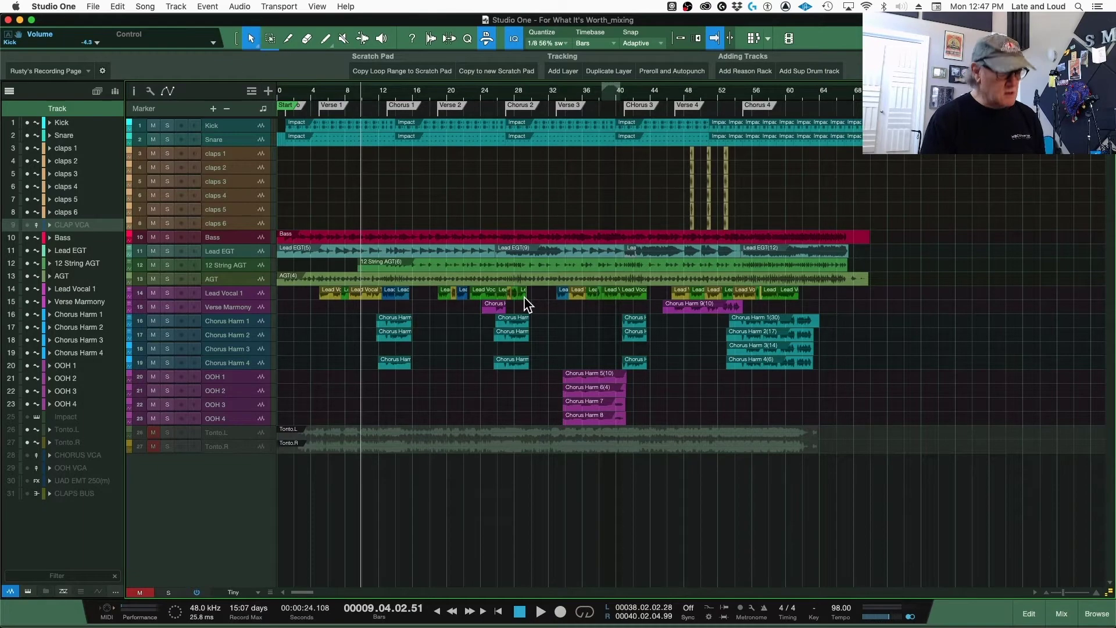
Look over the mixer console, then return to the arrangement with its tracks enlarged
{"action": "key", "text": "F3"}
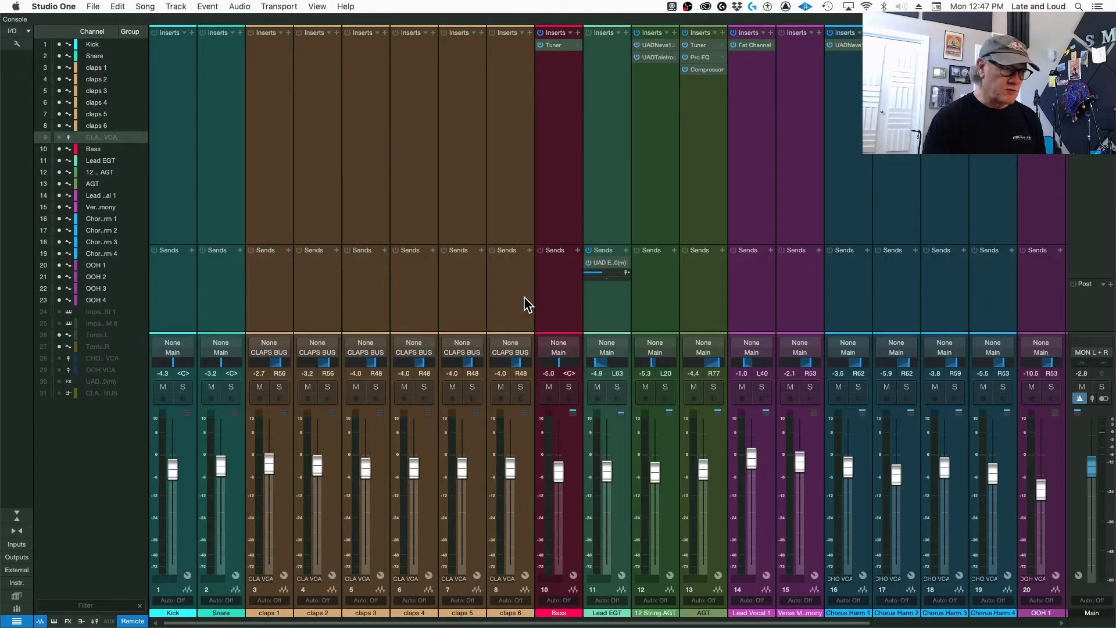
{"action": "key", "text": "F3"}
{"action": "scroll", "coordinate": [267, 569], "scroll_direction": "up", "scroll_amount": 5}
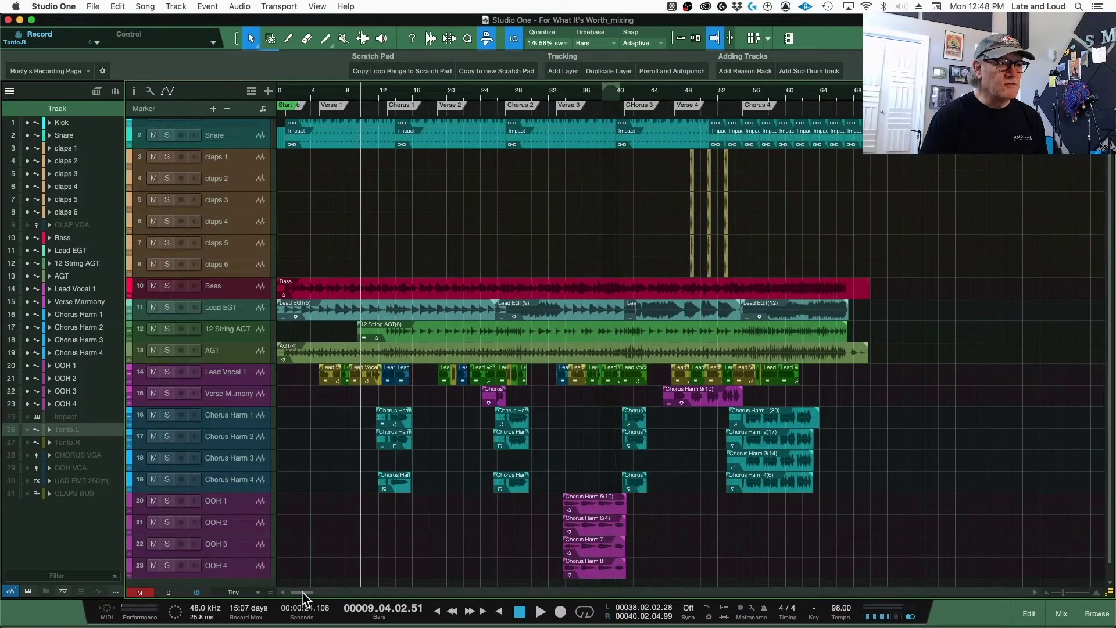
Turn off the display of event names in the arrangement options
{"action": "left_click", "coordinate": [901, 443]}
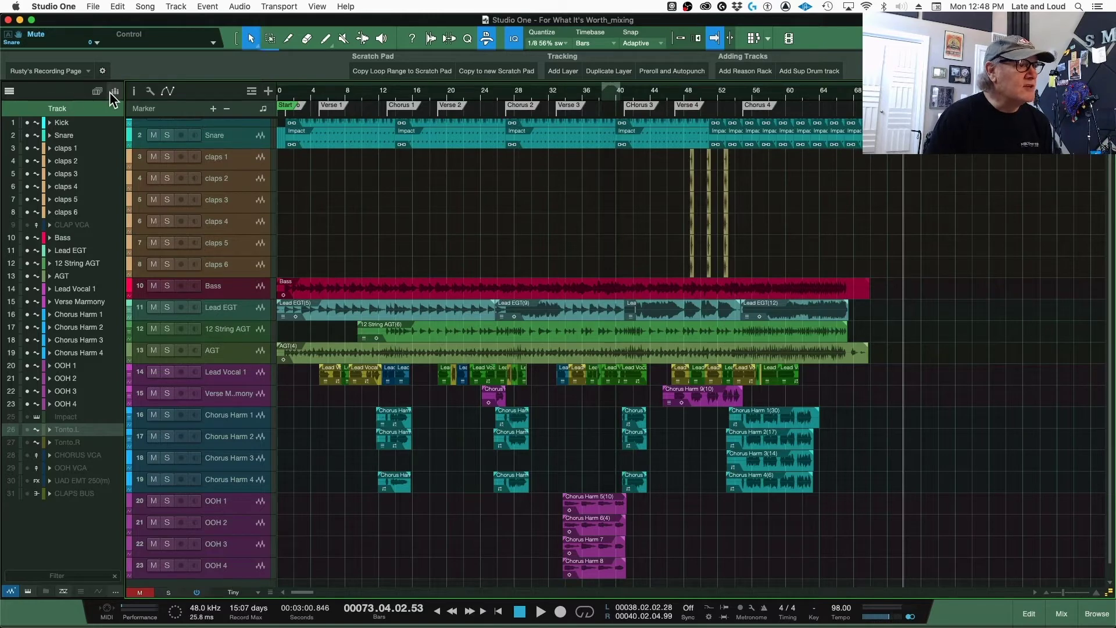
{"action": "left_click", "coordinate": [148, 90]}
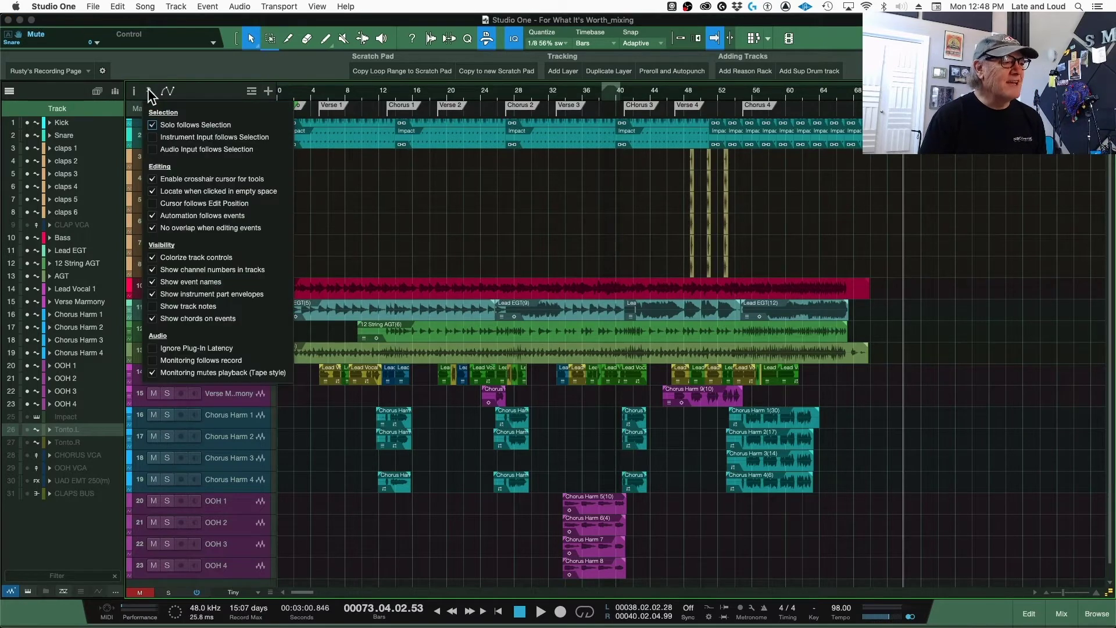
{"action": "left_click", "coordinate": [174, 282]}
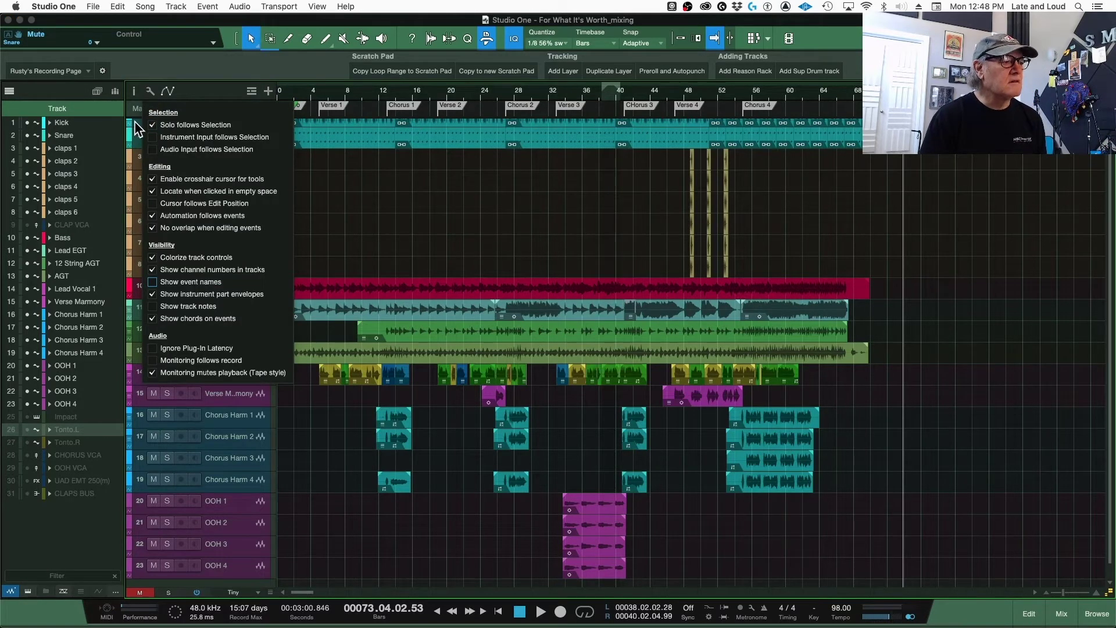
{"action": "left_click", "coordinate": [149, 90]}
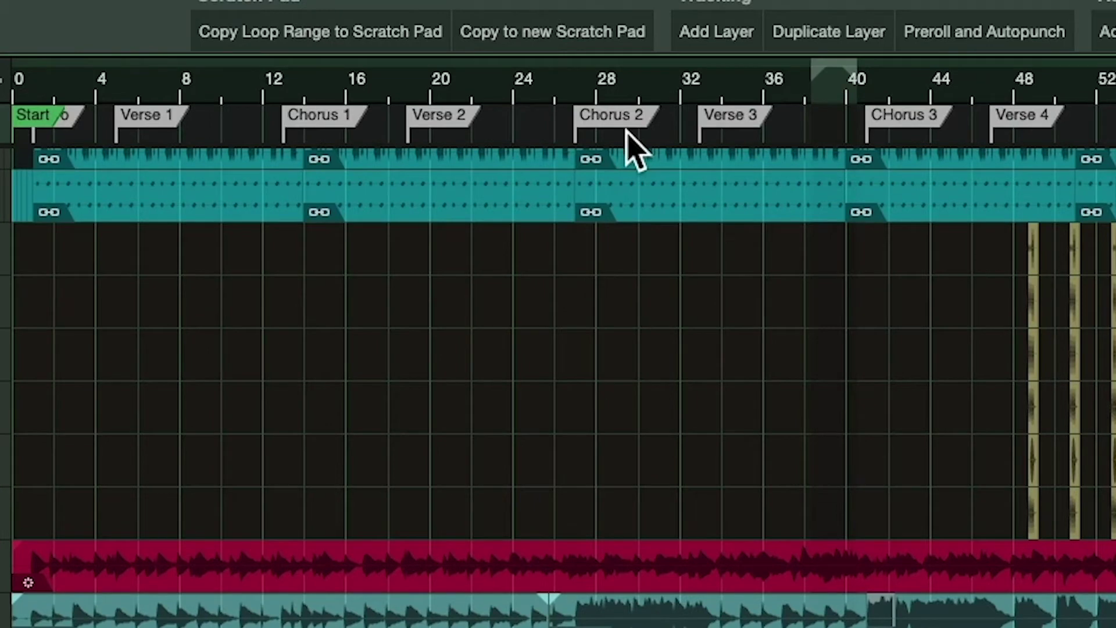
Step the playhead back marker by marker from the song's end to Verse 1
{"action": "key", "text": "shift+b"}
{"action": "key", "text": "shift+b"}
{"action": "key", "text": "shift+b"}
{"action": "key", "text": "shift+b"}
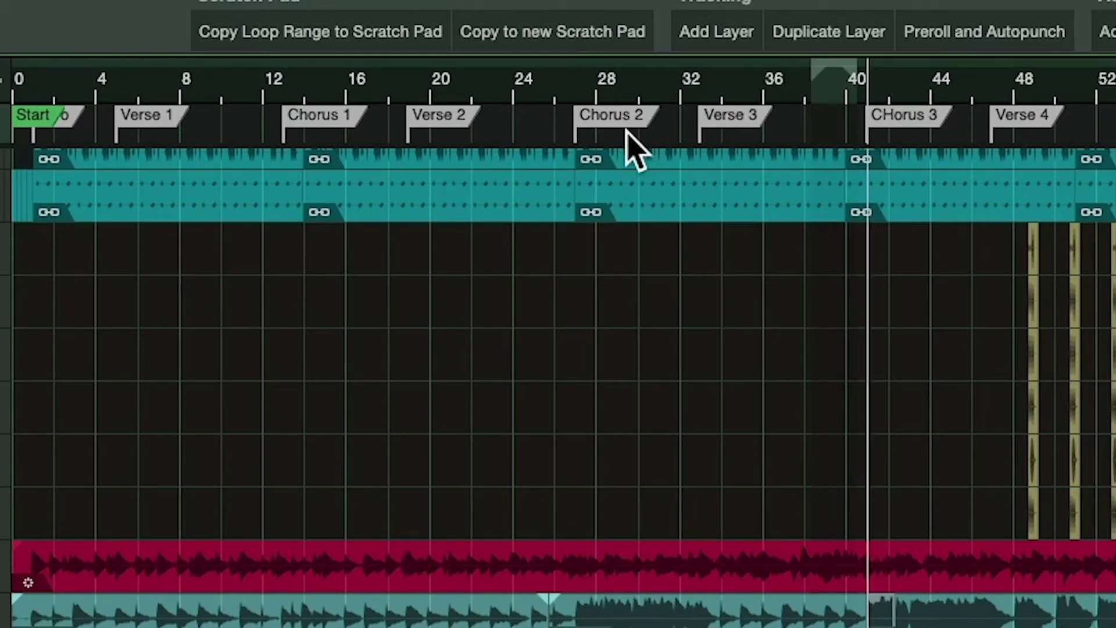
{"action": "key", "text": "shift+b"}
{"action": "key", "text": "shift+b"}
{"action": "key", "text": "shift+b"}
{"action": "key", "text": "shift+b"}
{"action": "key", "text": "shift+b"}
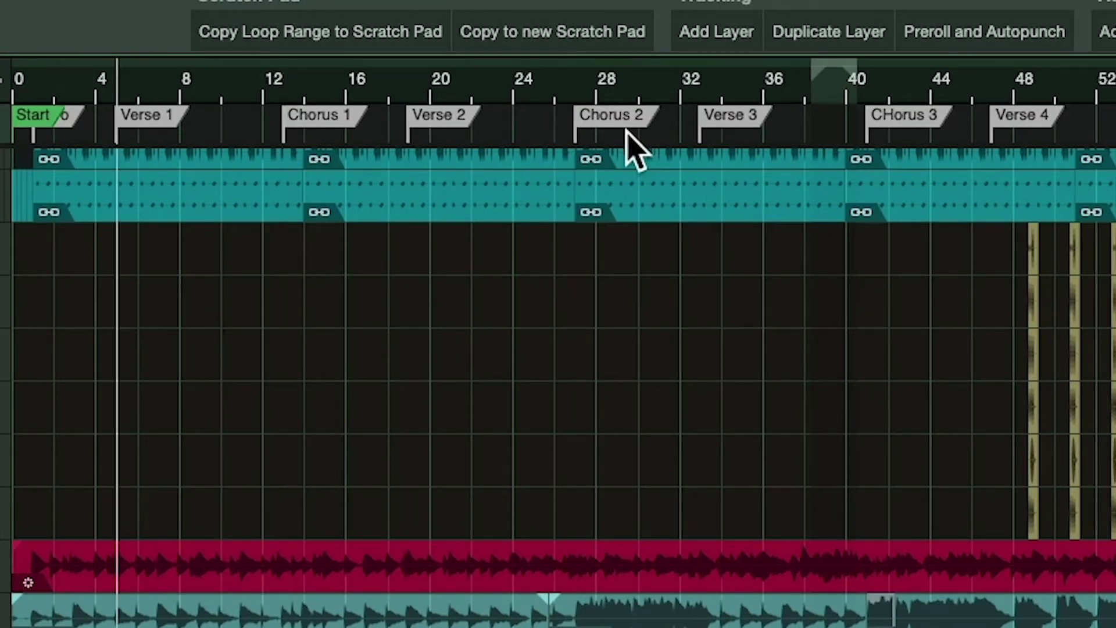
Step the playhead forward through the markers to Chorus 2
{"action": "key", "text": "shift+n"}
{"action": "key", "text": "shift+n"}
{"action": "key", "text": "shift+n"}
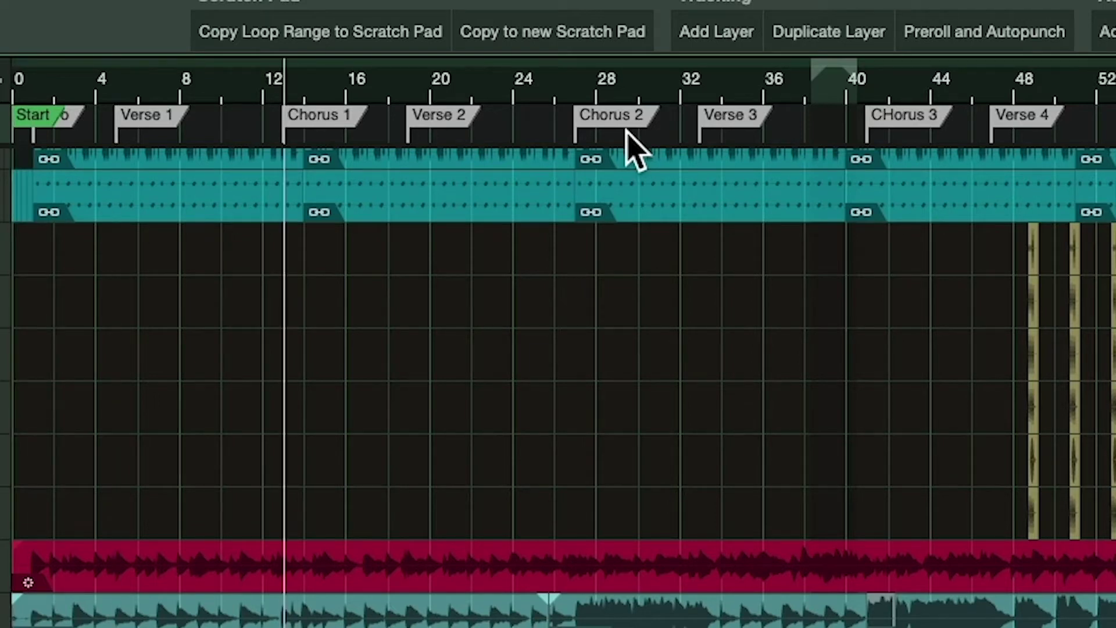
{"action": "key", "text": "shift+n"}
{"action": "key", "text": "shift+n"}
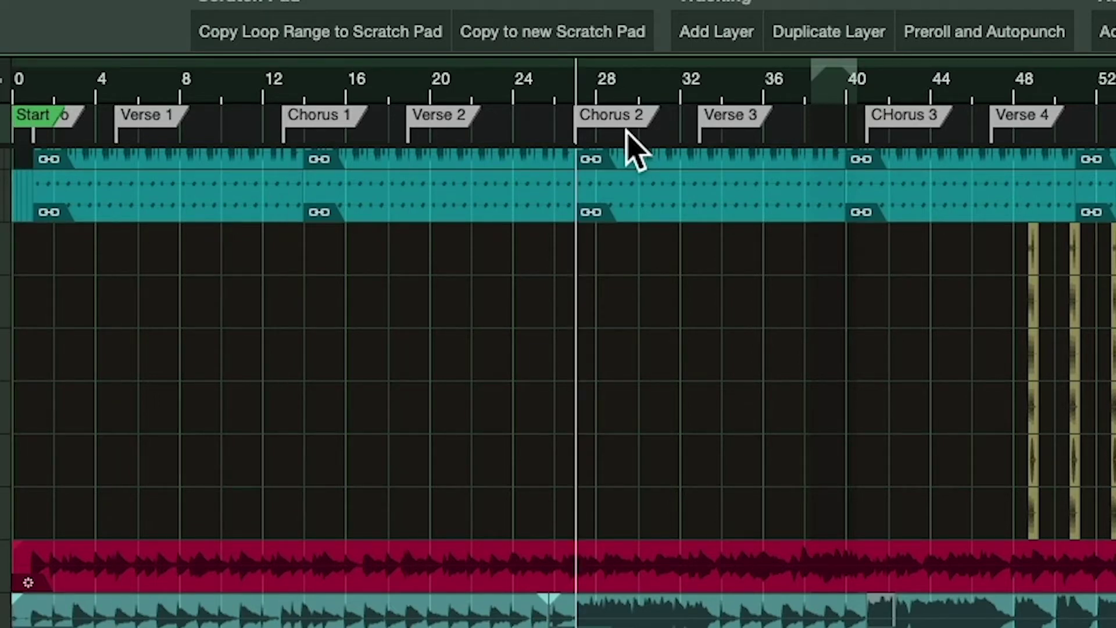
Step the playhead back through the markers from Chorus 2 to the song's start
{"action": "key", "text": "shift+b"}
{"action": "key", "text": "shift+b"}
{"action": "key", "text": "shift+b"}
{"action": "key", "text": "shift+b"}
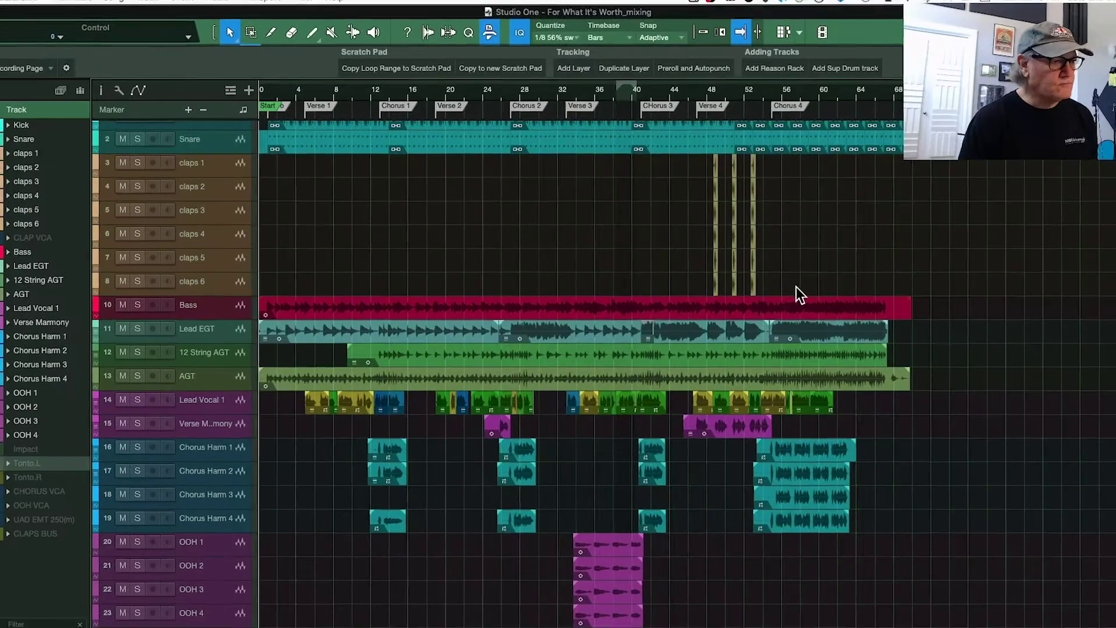
Add a bus in the mixer console for the selected channels Kick through claps 6
{"action": "key", "text": "F3"}
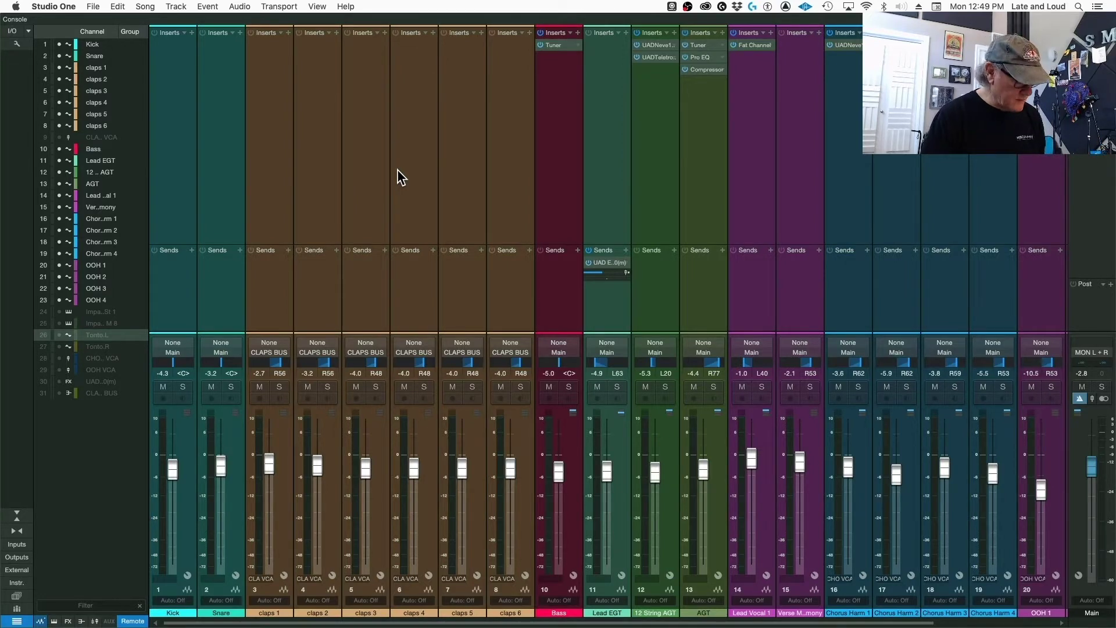
{"action": "left_click", "coordinate": [176, 180]}
{"action": "left_click", "coordinate": [527, 192], "text": "shift"}
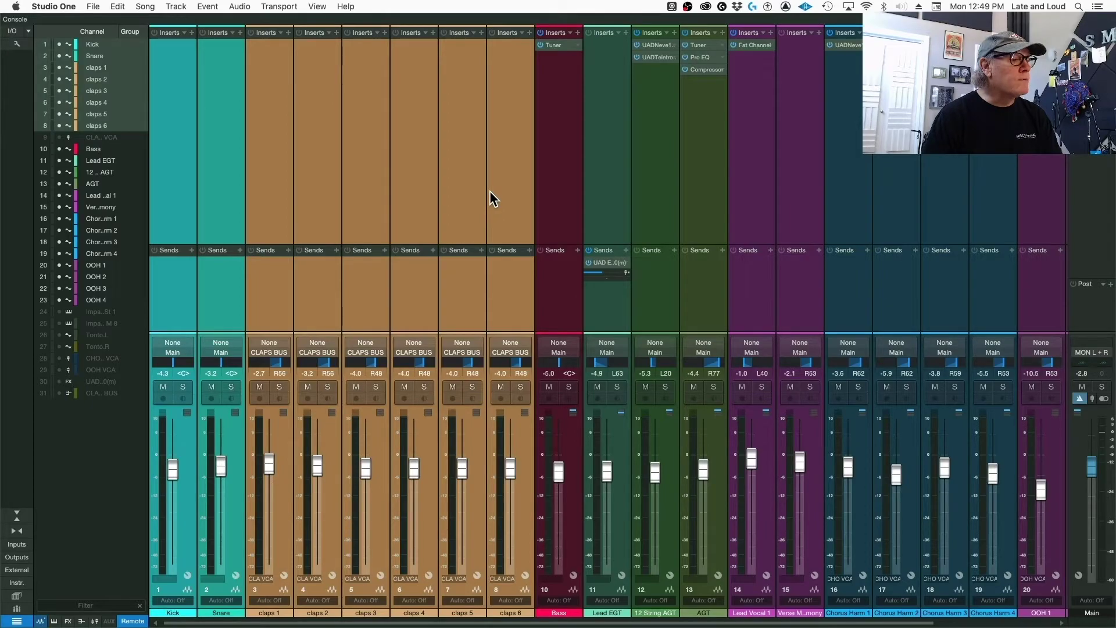
{"action": "right_click", "coordinate": [500, 186]}
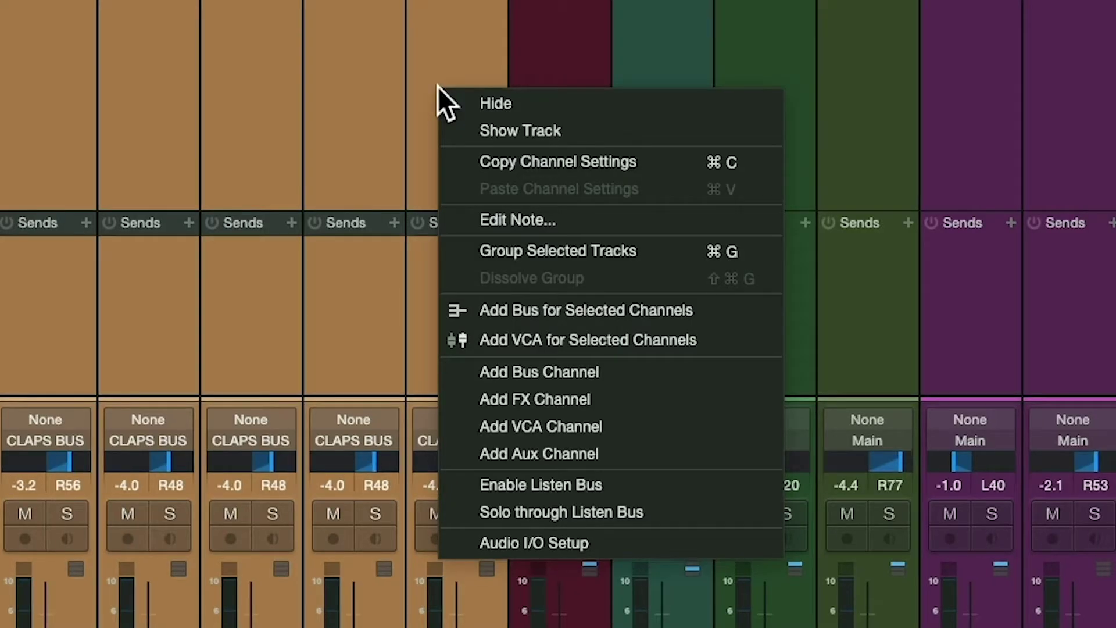
{"action": "left_click", "coordinate": [672, 311]}
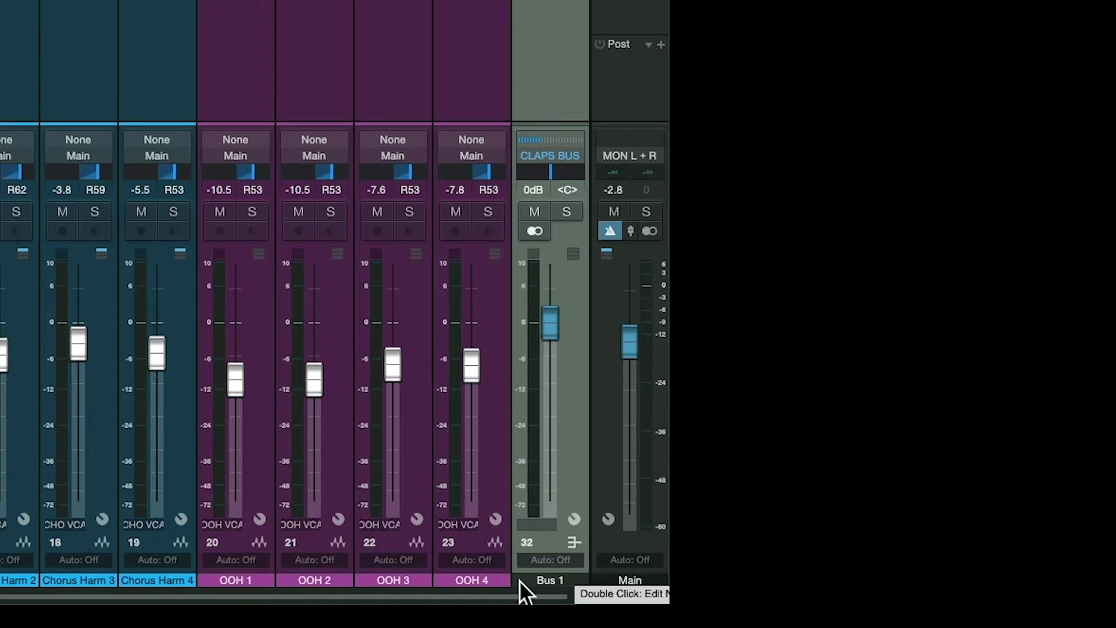
Colour the new bus channel yellow and rename it Drum Bus
{"action": "left_click", "coordinate": [516, 580]}
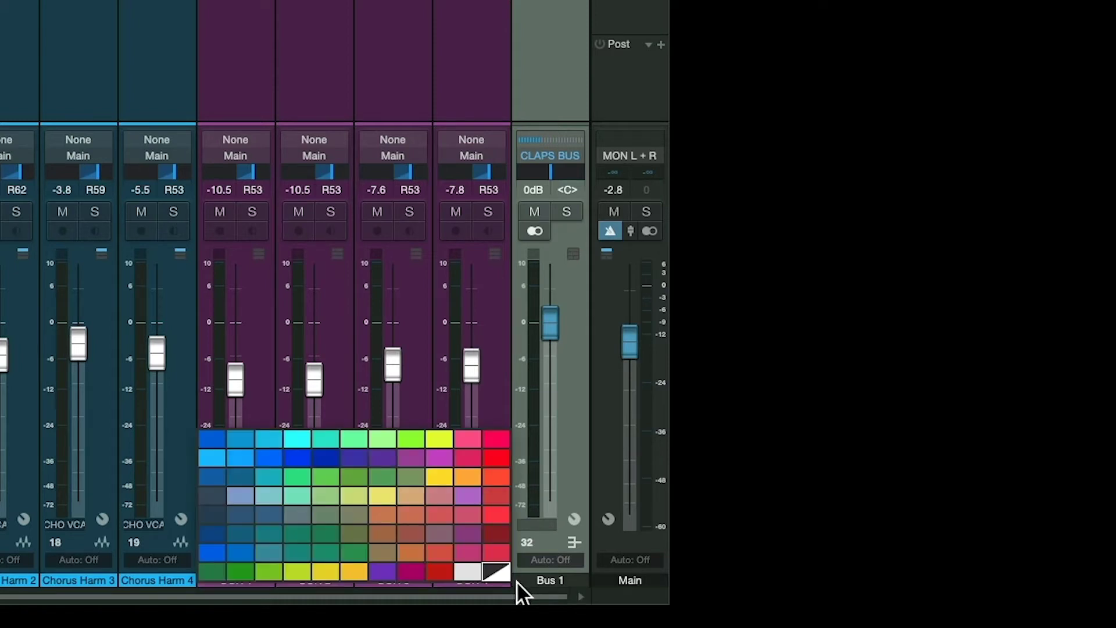
{"action": "left_click", "coordinate": [439, 440]}
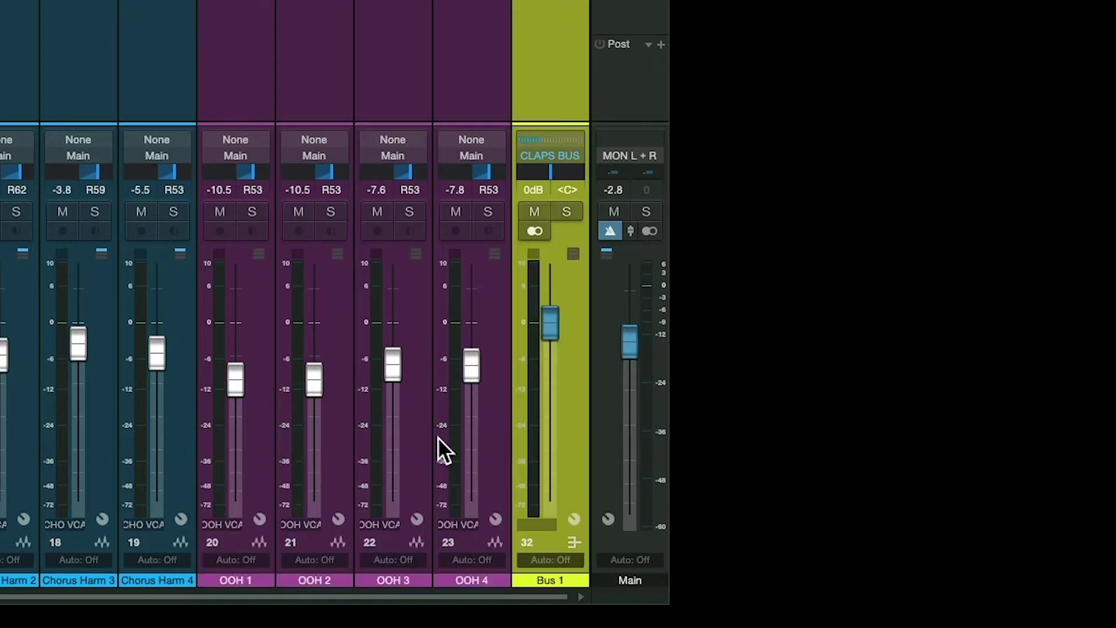
{"action": "double_click", "coordinate": [549, 579]}
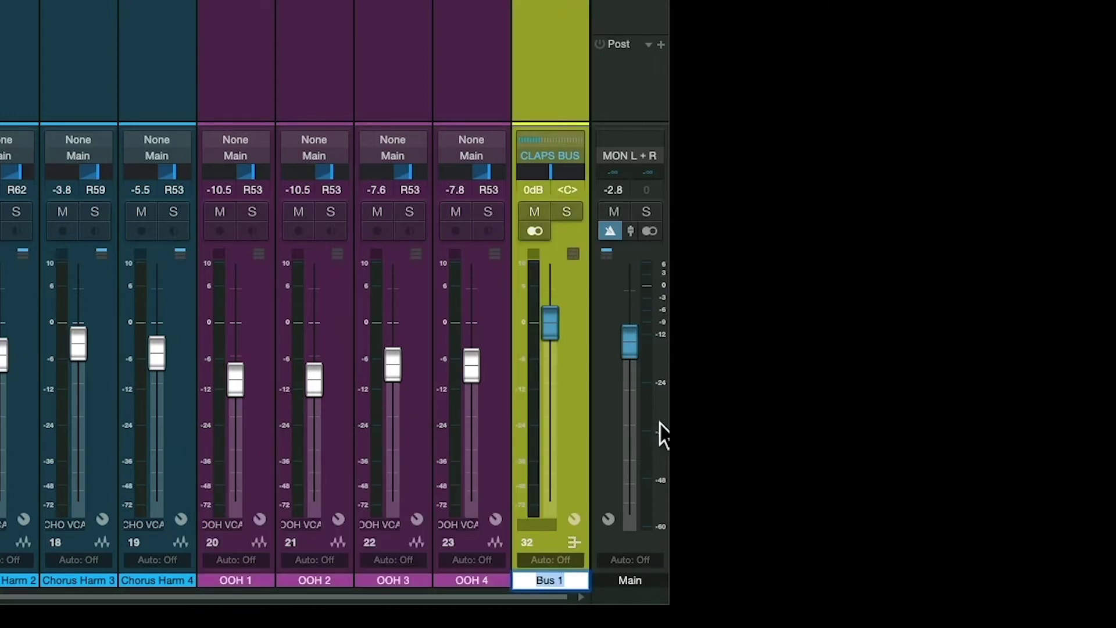
{"action": "type", "text": "Drum Bus"}
{"action": "key", "text": "Return"}
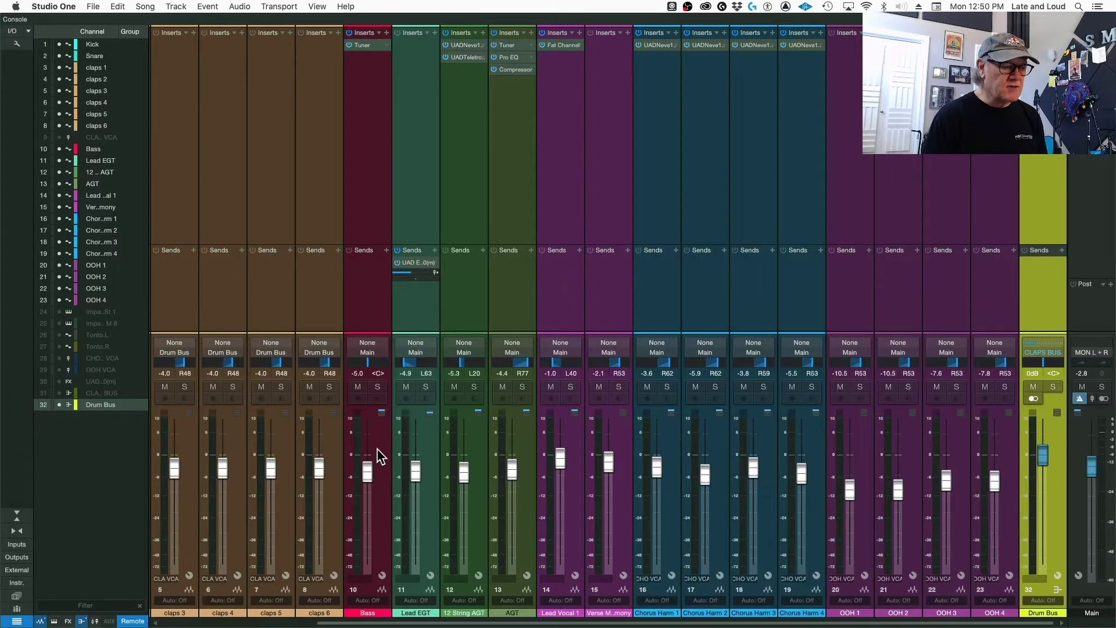
Add a bus for the Bass channel and colour it yellow
{"action": "right_click", "coordinate": [370, 306]}
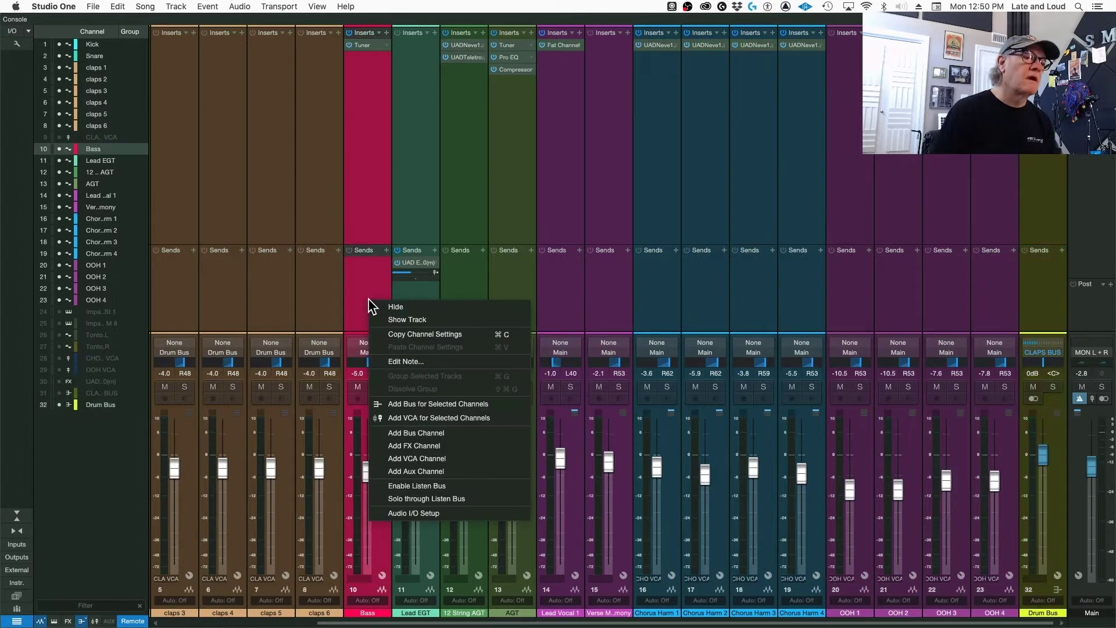
{"action": "left_click", "coordinate": [493, 406]}
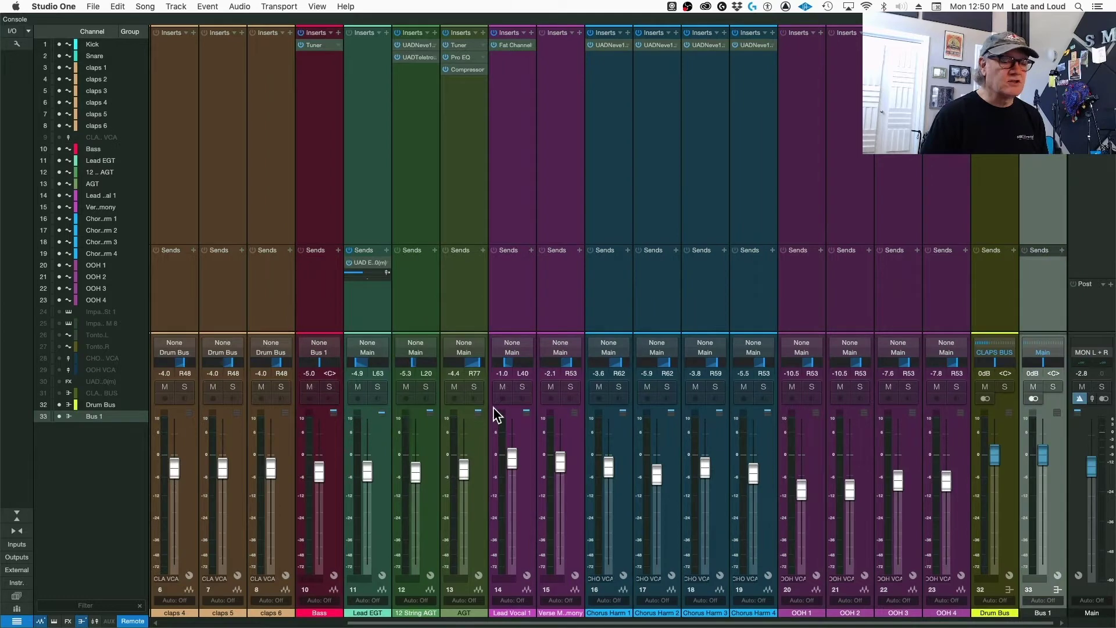
{"action": "left_click", "coordinate": [1023, 616]}
{"action": "left_click", "coordinate": [972, 528]}
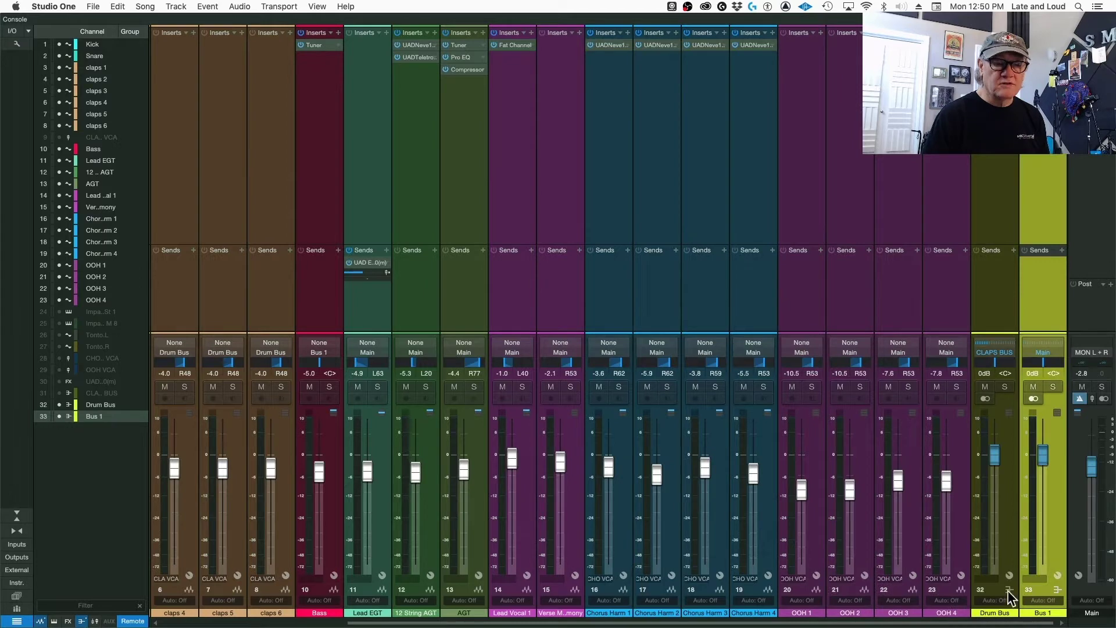
Rename the Bass channel's new bus as Bass Bus
{"action": "double_click", "coordinate": [1042, 611]}
{"action": "type", "text": "Bass Bus"}
{"action": "key", "text": "Return"}
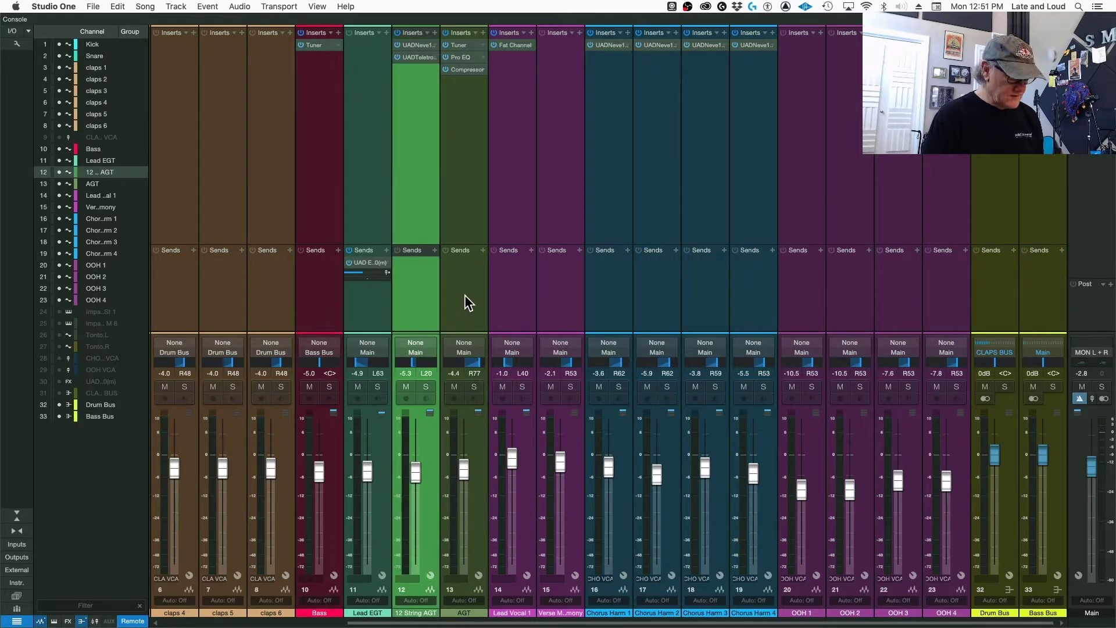
{"action": "left_click", "coordinate": [375, 299]}
{"action": "right_click", "coordinate": [375, 299]}
{"action": "key", "text": "Escape"}
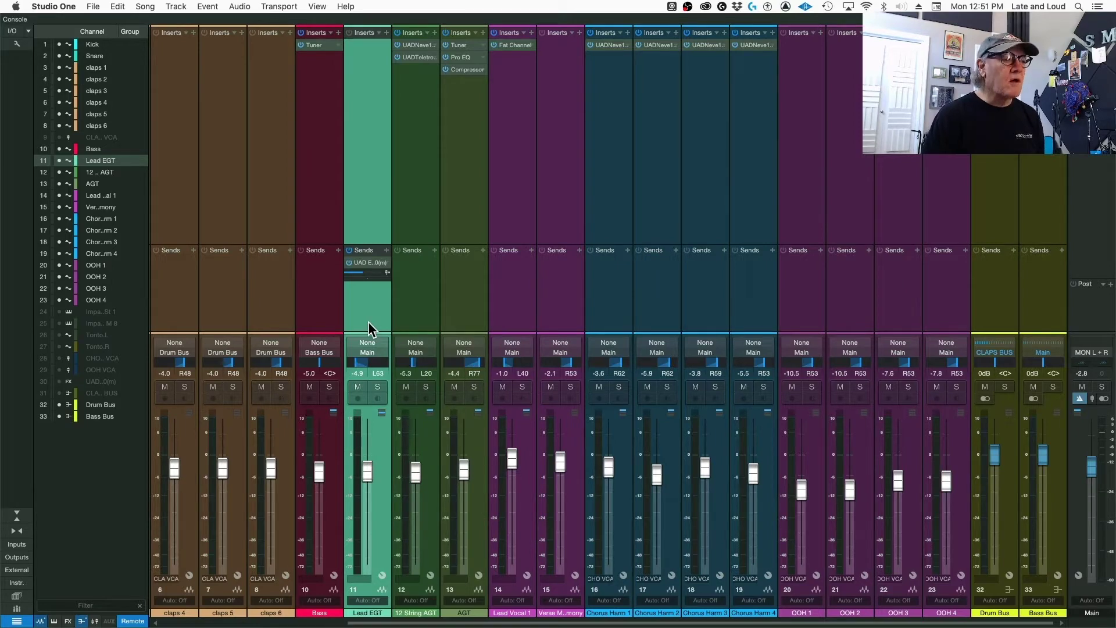
Show the hidden UAD EMT 250 effects channel in the mixer console
{"action": "mouse_move", "coordinate": [365, 274]}
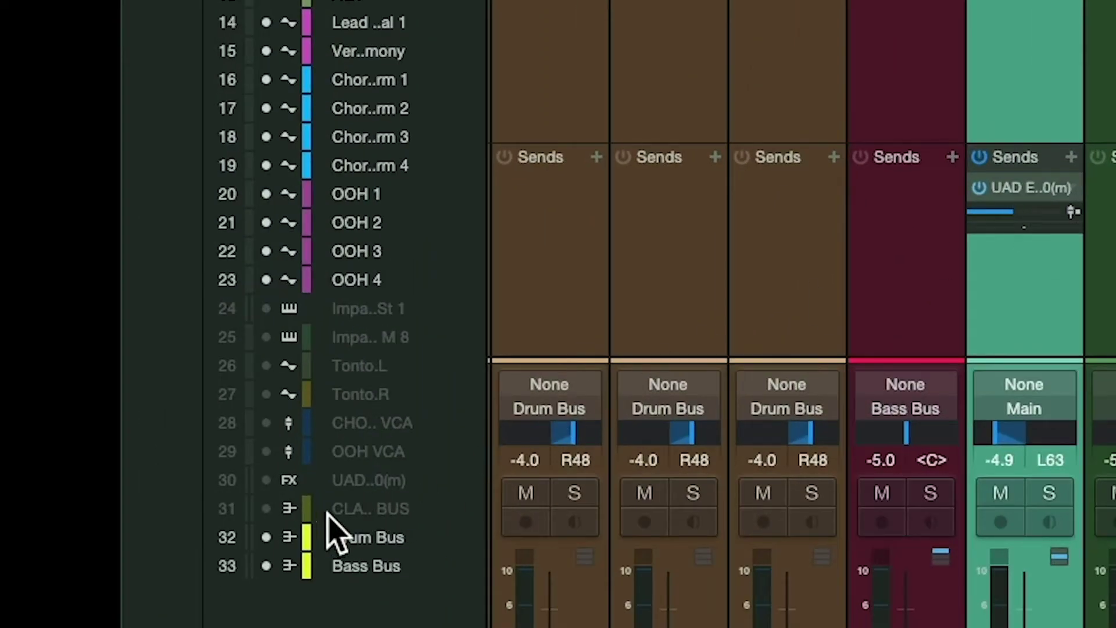
{"action": "left_click", "coordinate": [353, 481]}
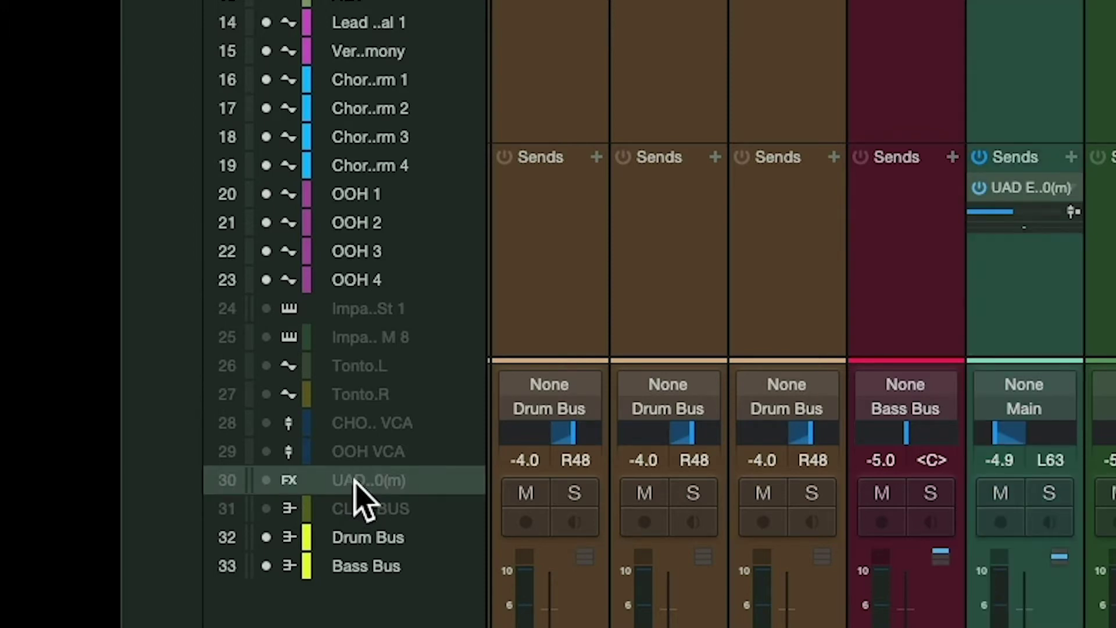
{"action": "left_click", "coordinate": [267, 480]}
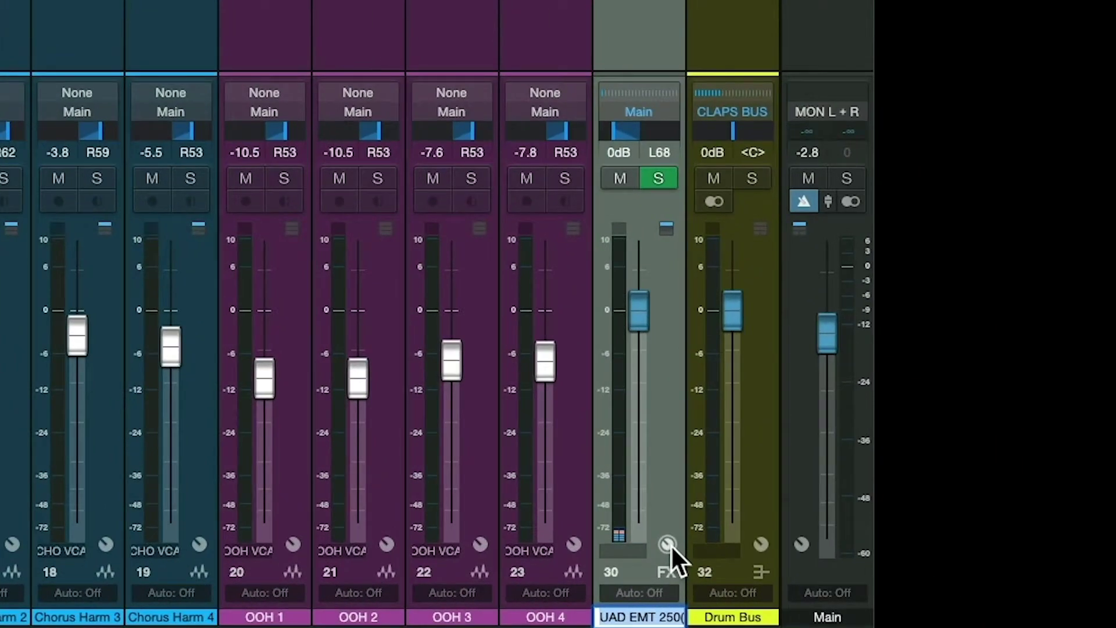
Rename the UAD EMT 250 effects channel as LD EGT Verb
{"action": "double_click", "coordinate": [995, 612]}
{"action": "type", "text": "L"}
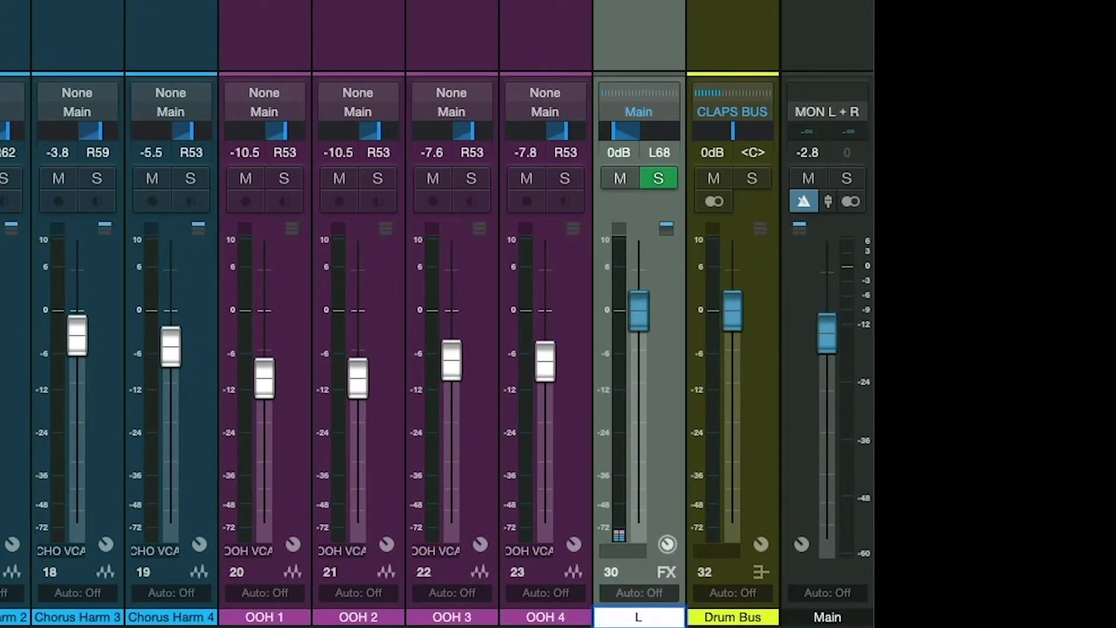
{"action": "type", "text": "D EGT Verb"}
{"action": "key", "text": "Return"}
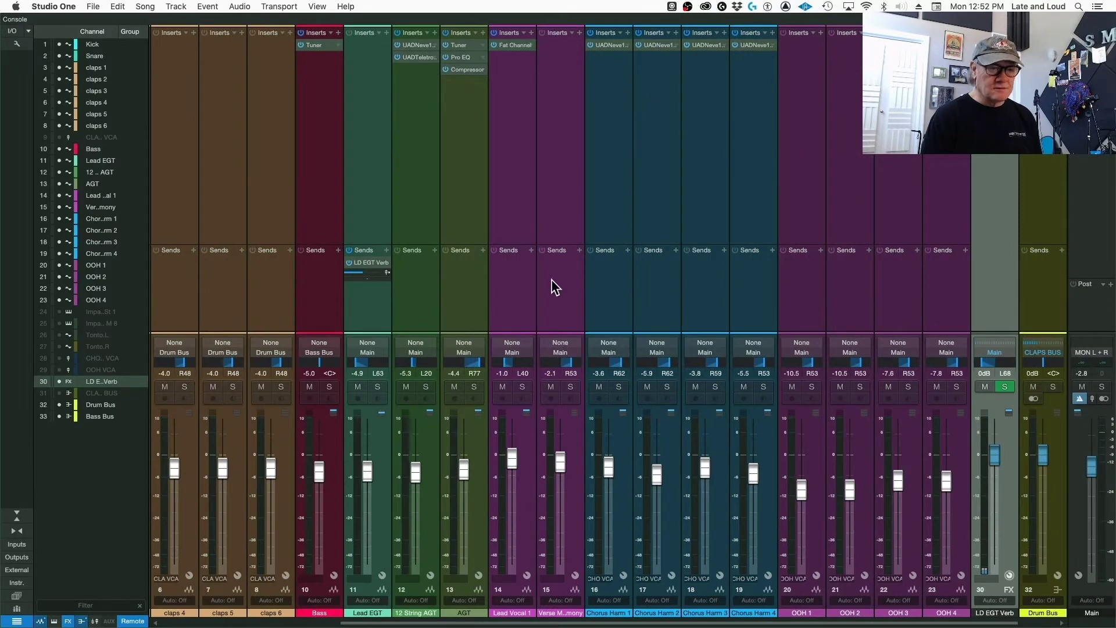
{"action": "left_click", "coordinate": [957, 431]}
{"action": "left_click", "coordinate": [989, 306]}
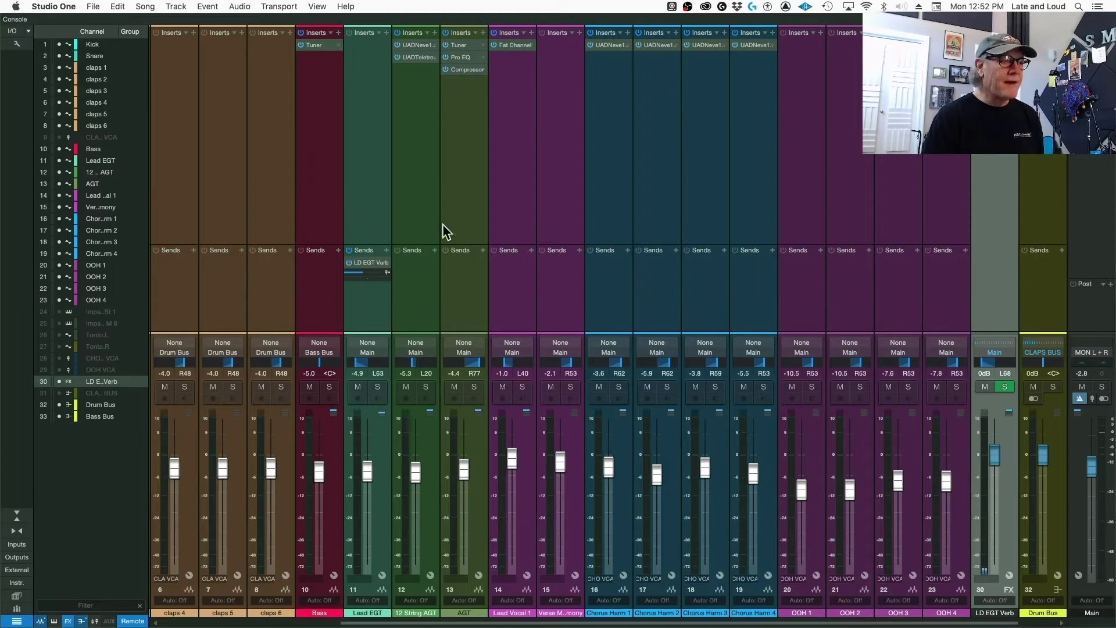
Add a bus for the Lead EGT channel and colour it yellow
{"action": "left_click", "coordinate": [373, 195]}
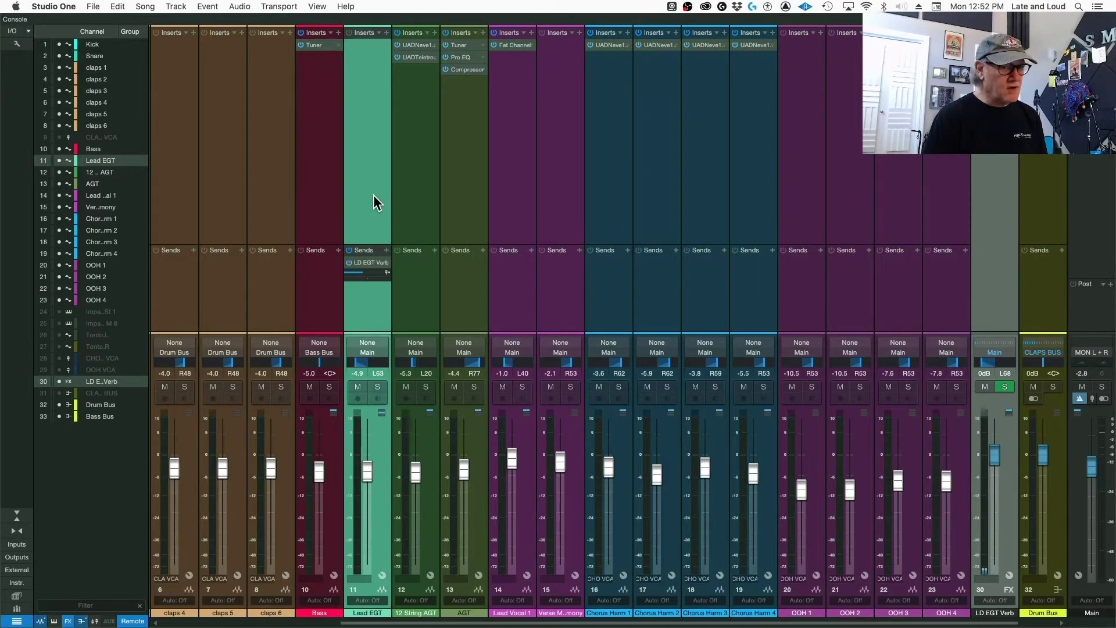
{"action": "right_click", "coordinate": [373, 195]}
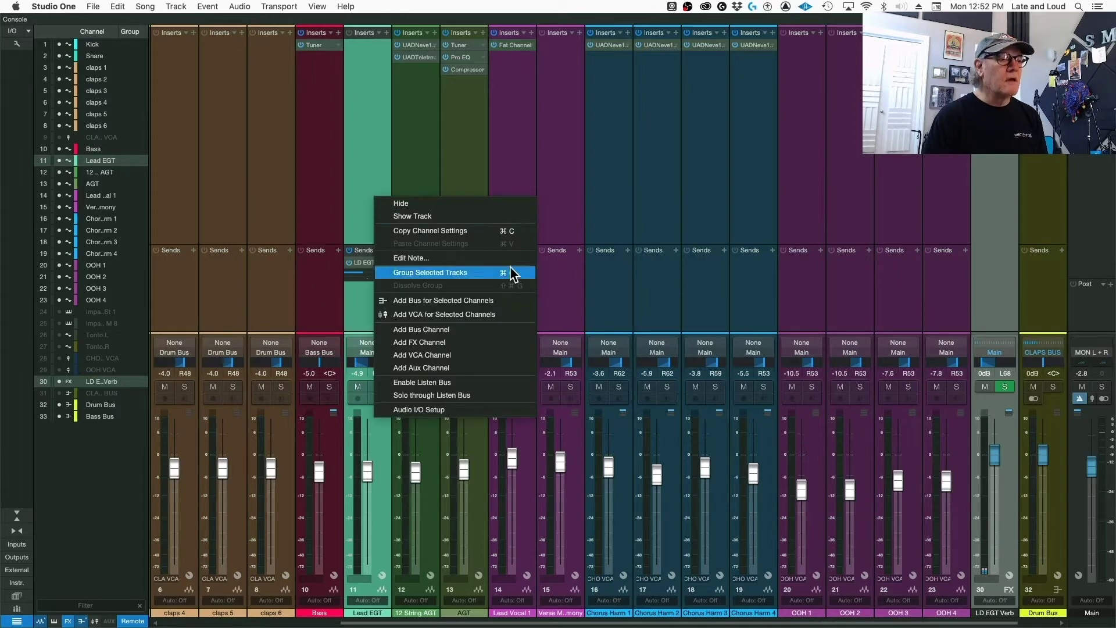
{"action": "left_click", "coordinate": [513, 301]}
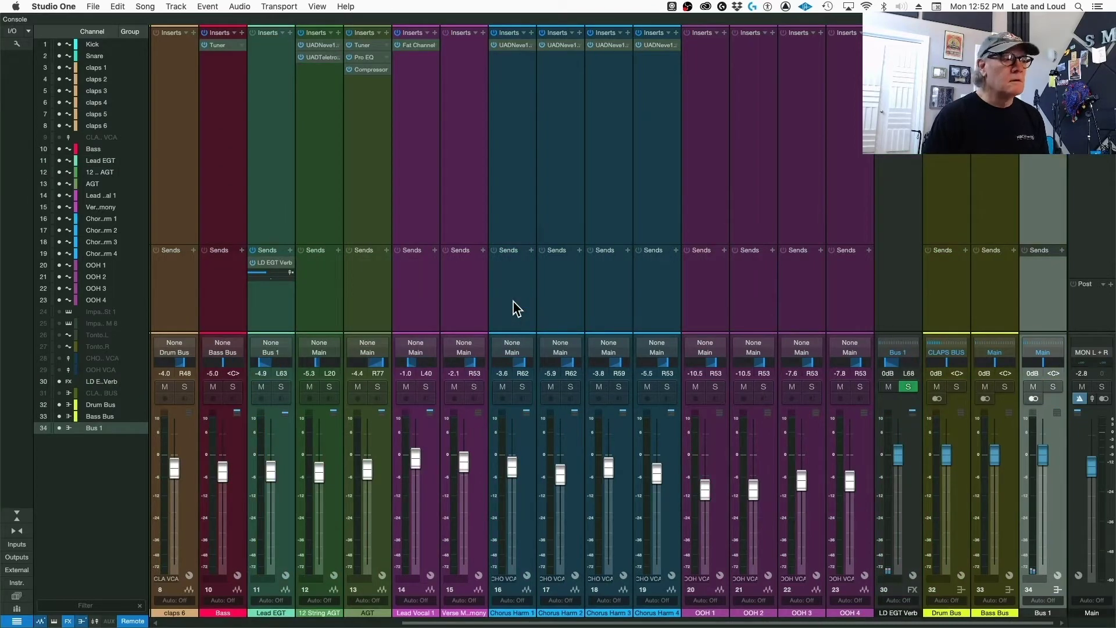
{"action": "left_click", "coordinate": [1024, 617]}
{"action": "left_click", "coordinate": [973, 525]}
Rename the Lead EGT channel's new bus as LD GTR Bus
{"action": "double_click", "coordinate": [1041, 613]}
{"action": "type", "text": "LD GTR B"}
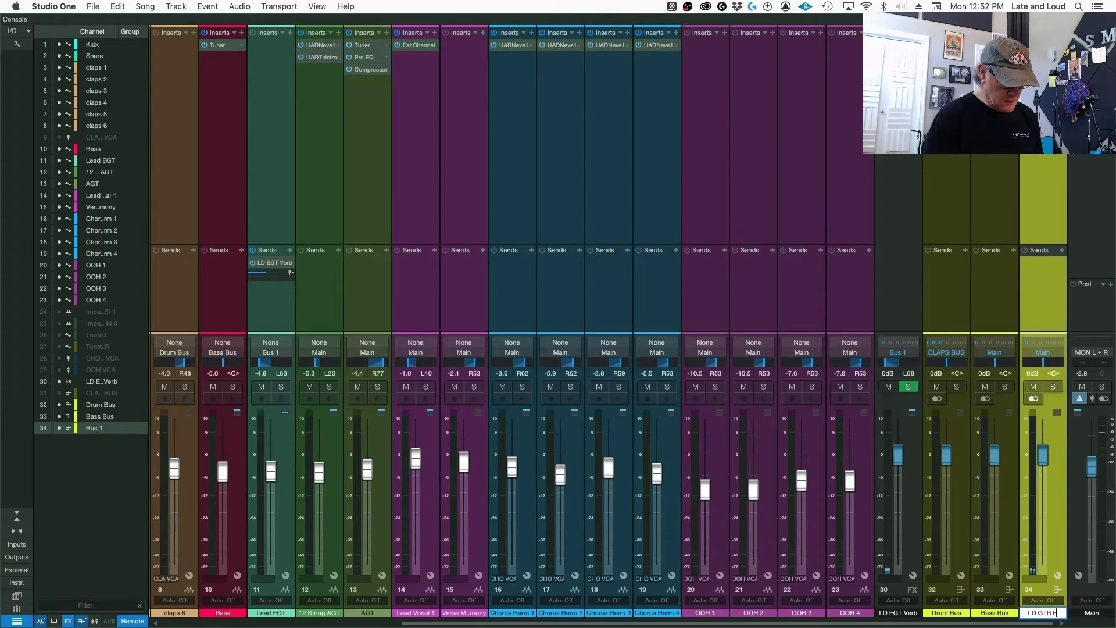
{"action": "type", "text": "us"}
{"action": "key", "text": "Return"}
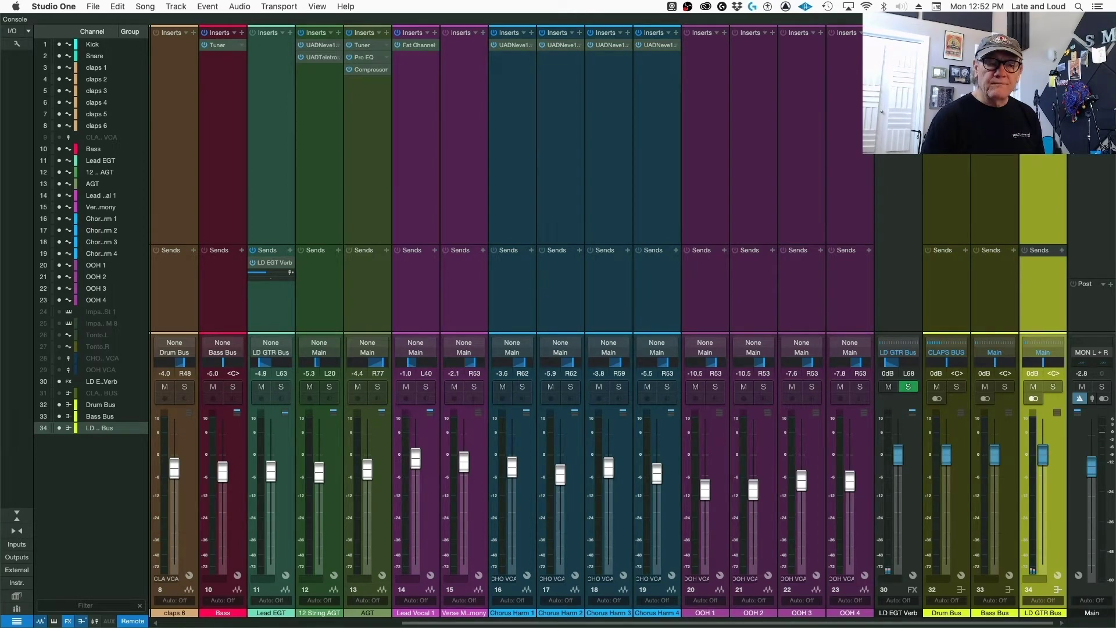
Add one shared bus for the 12 String AGT and AGT channels and colour it yellow
{"action": "left_click", "coordinate": [324, 305]}
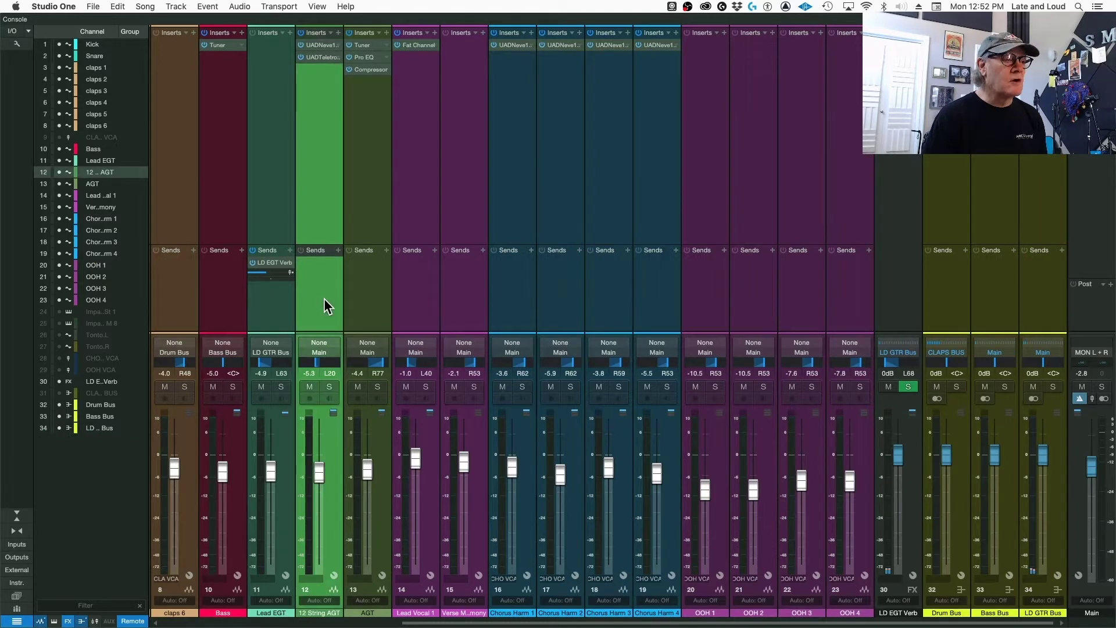
{"action": "left_click", "coordinate": [364, 295], "text": "shift"}
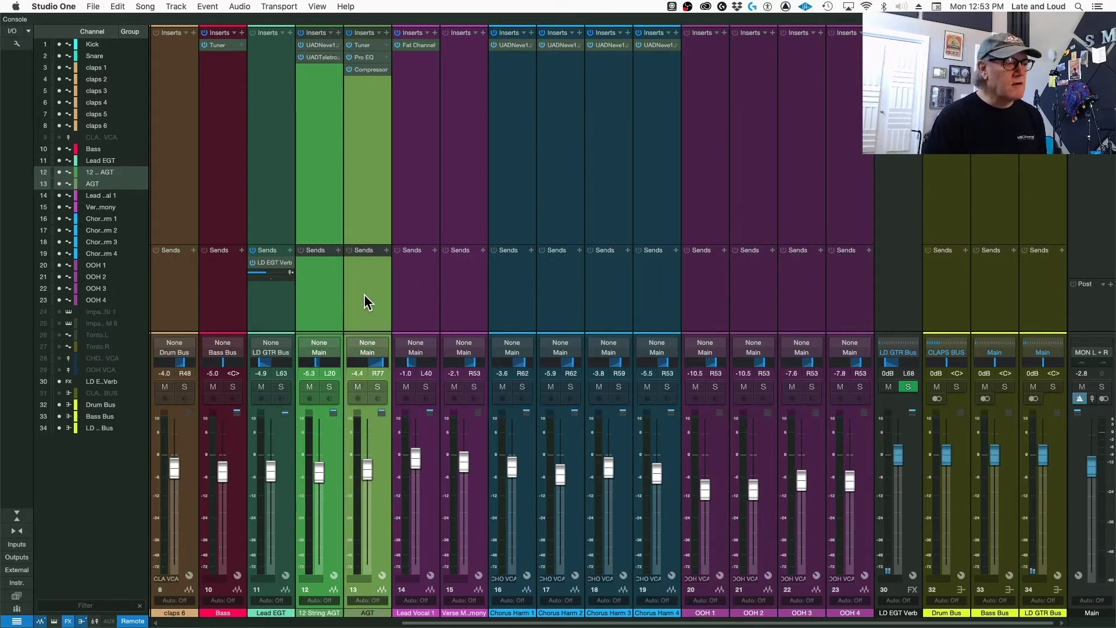
{"action": "right_click", "coordinate": [365, 295]}
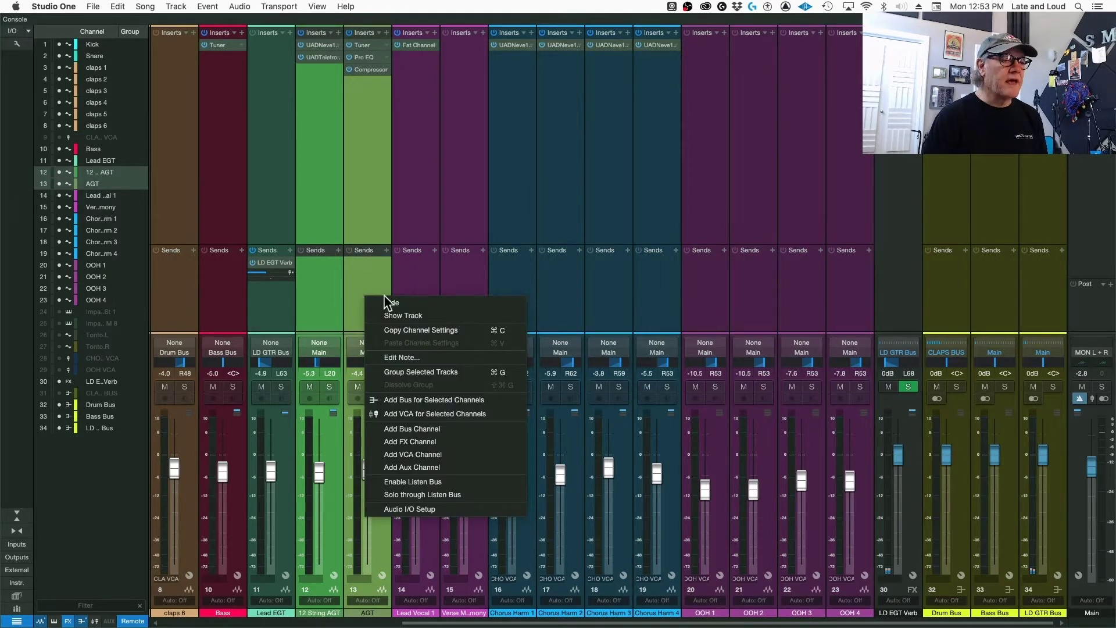
{"action": "left_click", "coordinate": [508, 400]}
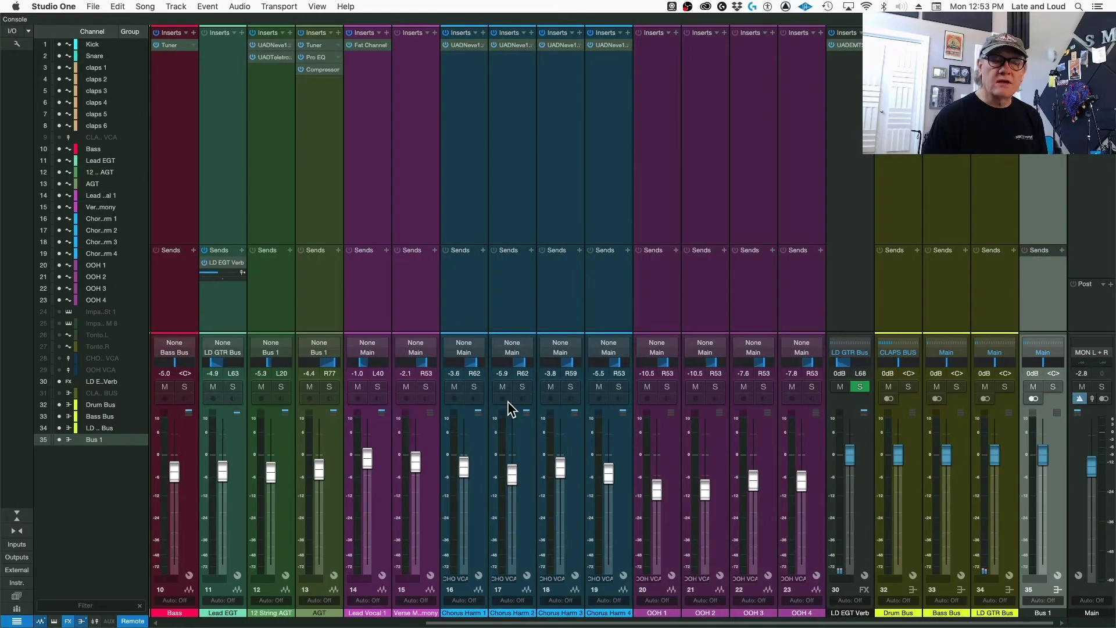
{"action": "left_click", "coordinate": [1028, 614]}
{"action": "left_click", "coordinate": [974, 525]}
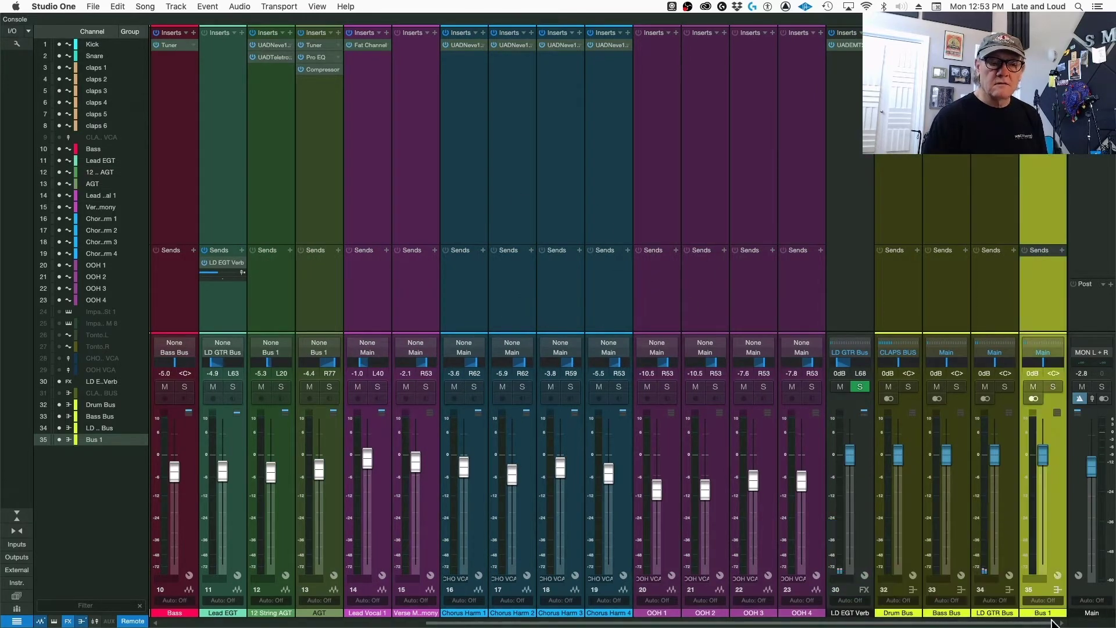
Rename the new bus of the two AGT channels as AGT Bus
{"action": "double_click", "coordinate": [1047, 613]}
{"action": "type", "text": "AGT Bus"}
{"action": "key", "text": "Return"}
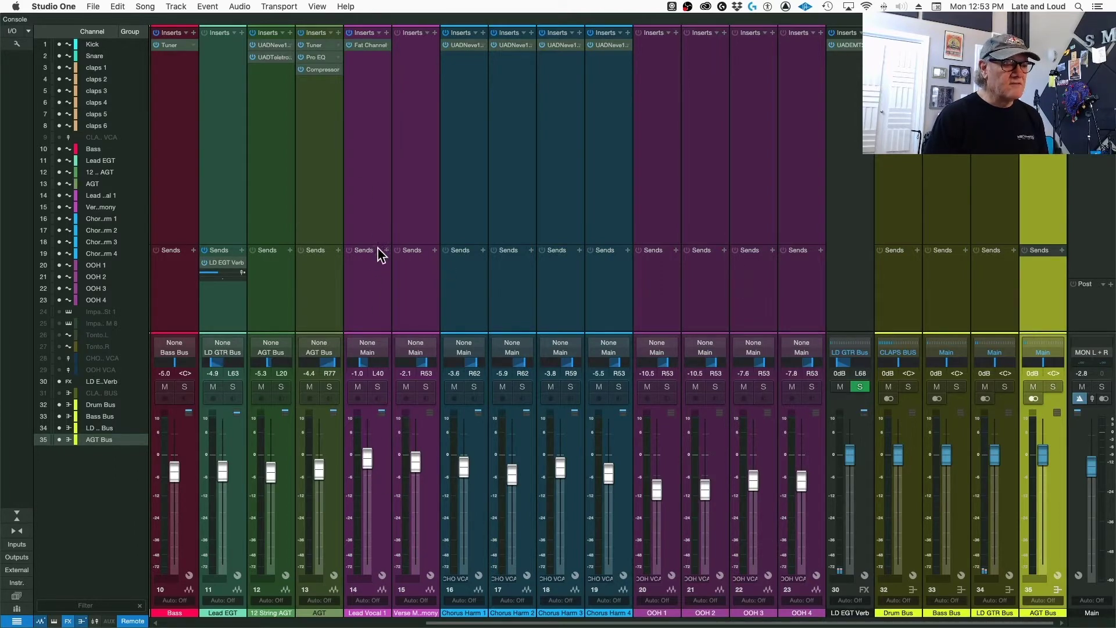
Add one shared bus for Lead Vocal 1 and the verse harmony channel beside it, and colour it yellow
{"action": "left_click", "coordinate": [365, 312]}
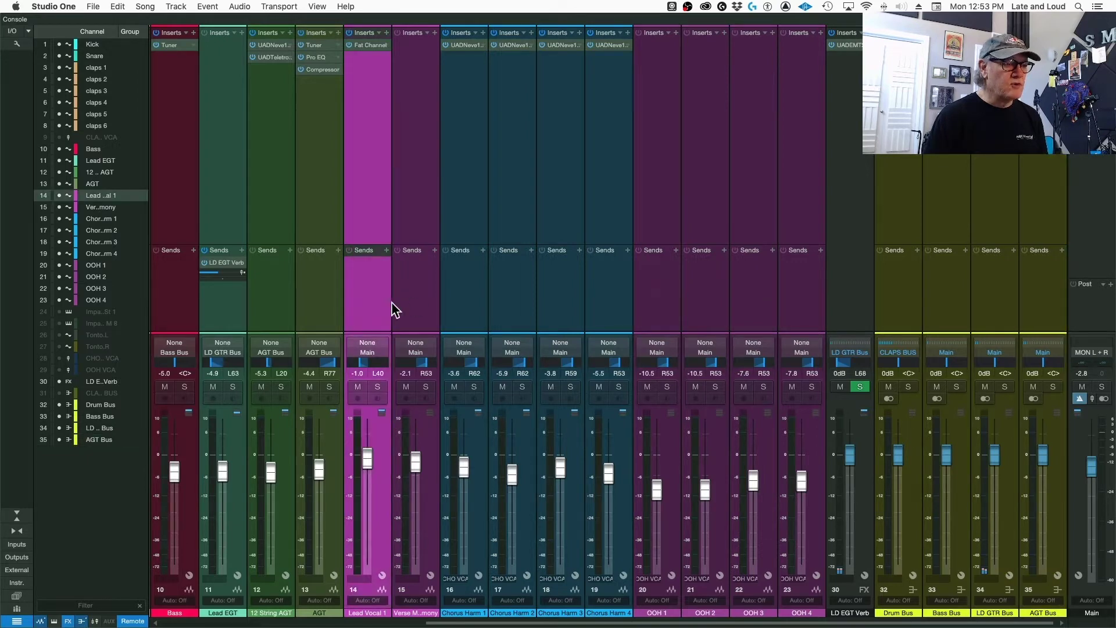
{"action": "left_click", "coordinate": [413, 303], "text": "shift"}
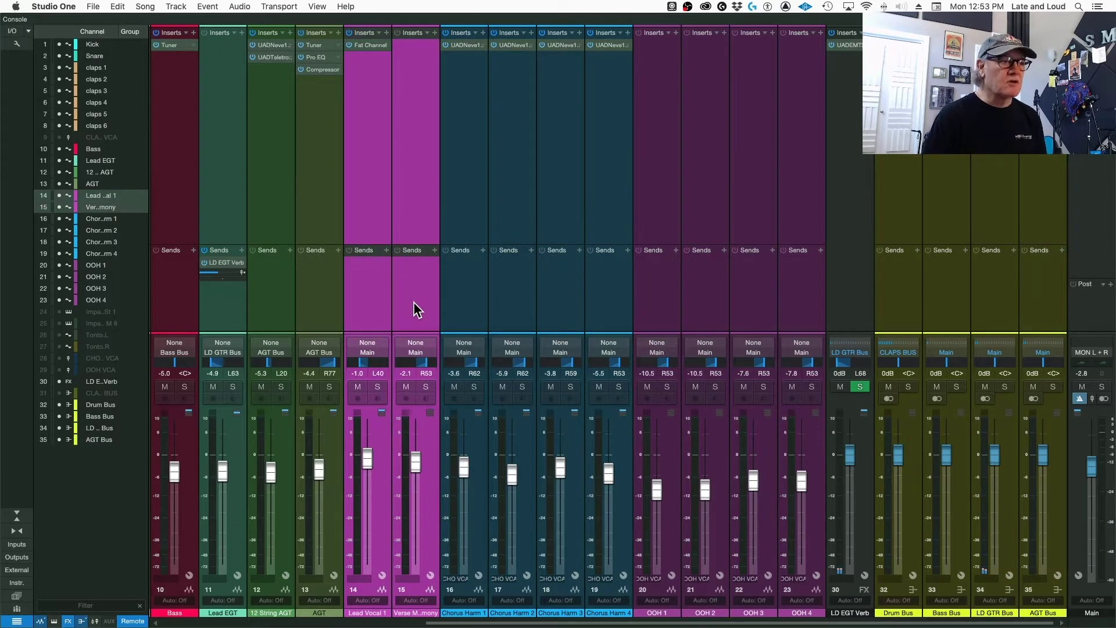
{"action": "right_click", "coordinate": [414, 301]}
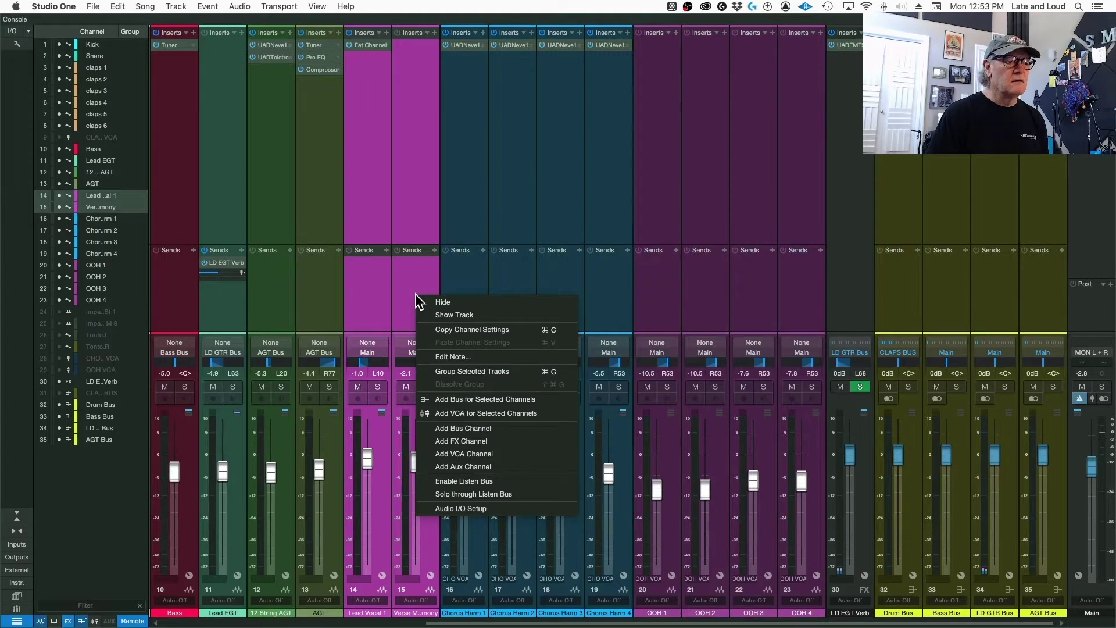
{"action": "left_click", "coordinate": [566, 402]}
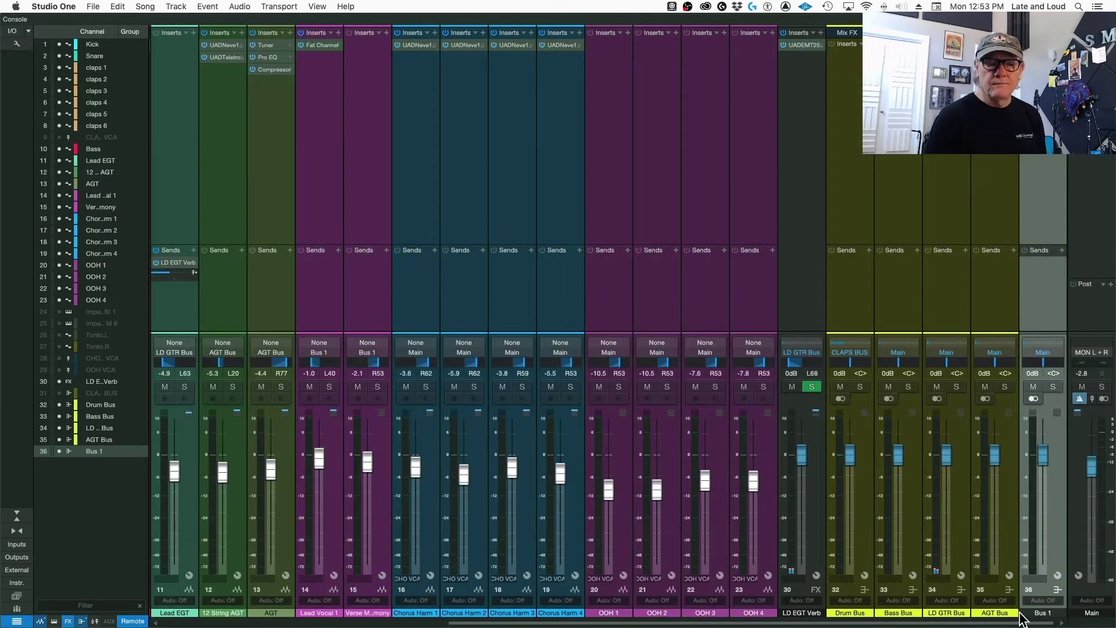
{"action": "left_click", "coordinate": [1022, 619]}
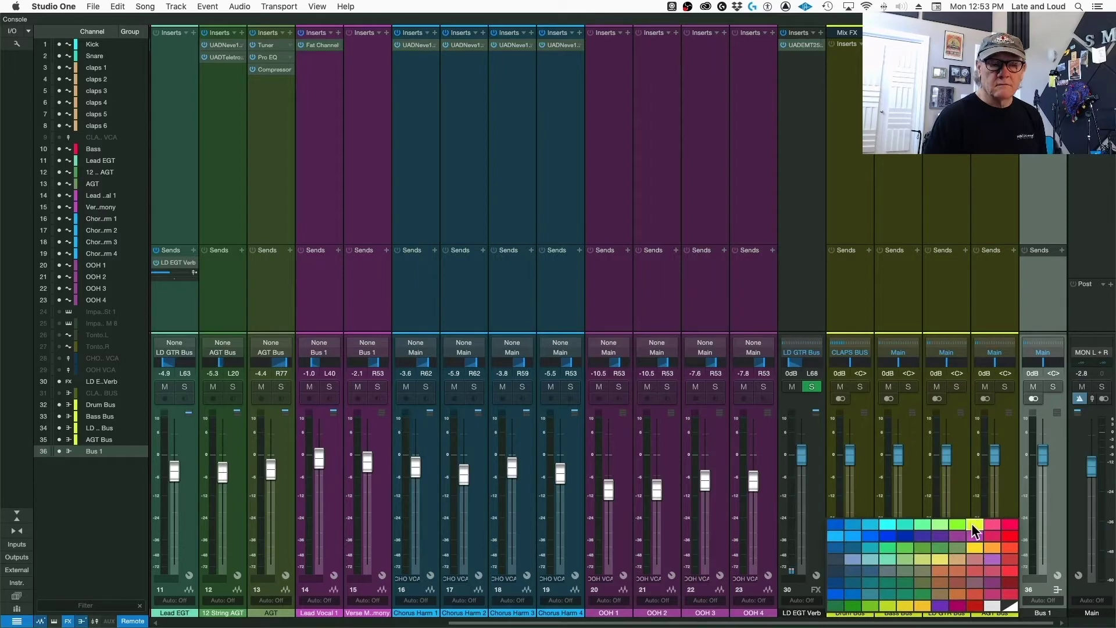
{"action": "left_click", "coordinate": [971, 523]}
Rename the new bus of the lead vocal and verse harmony channels as LD VOC Bus
{"action": "double_click", "coordinate": [1042, 614]}
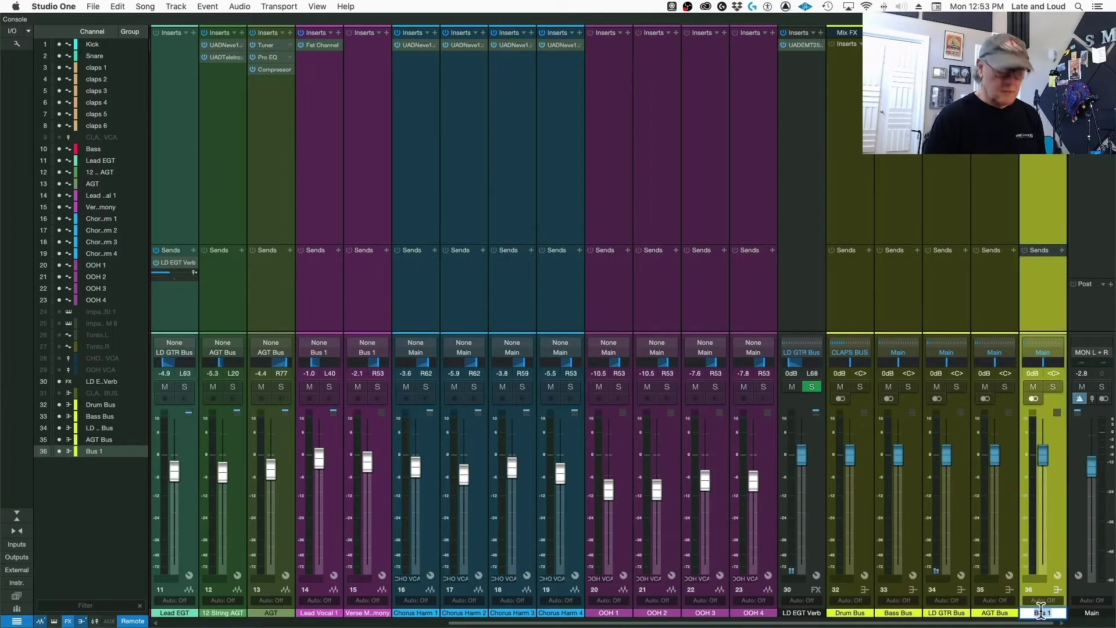
{"action": "type", "text": "LD V"}
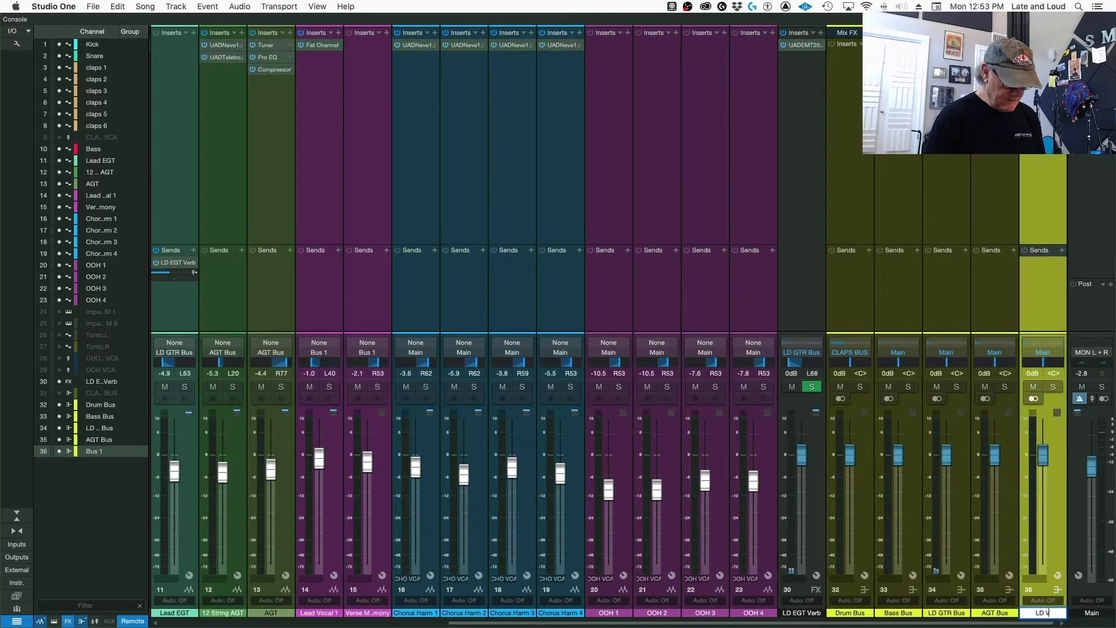
{"action": "type", "text": "OC Bus"}
{"action": "key", "text": "Return"}
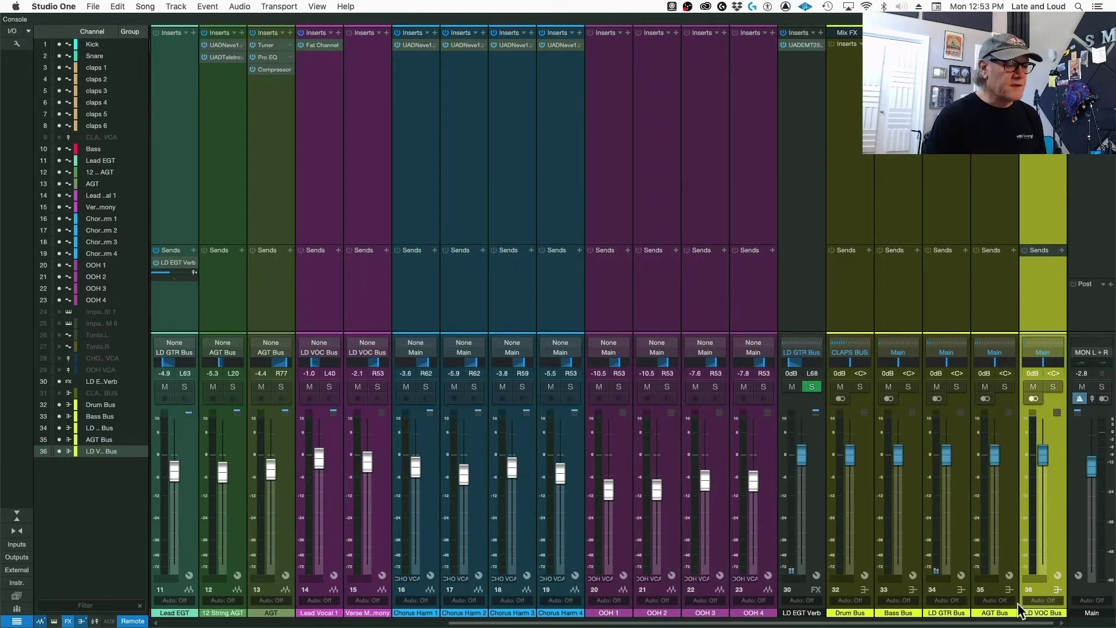
Add one shared bus for the four channels Chorus Harm 1 to Chorus Harm 4
{"action": "left_click", "coordinate": [420, 295]}
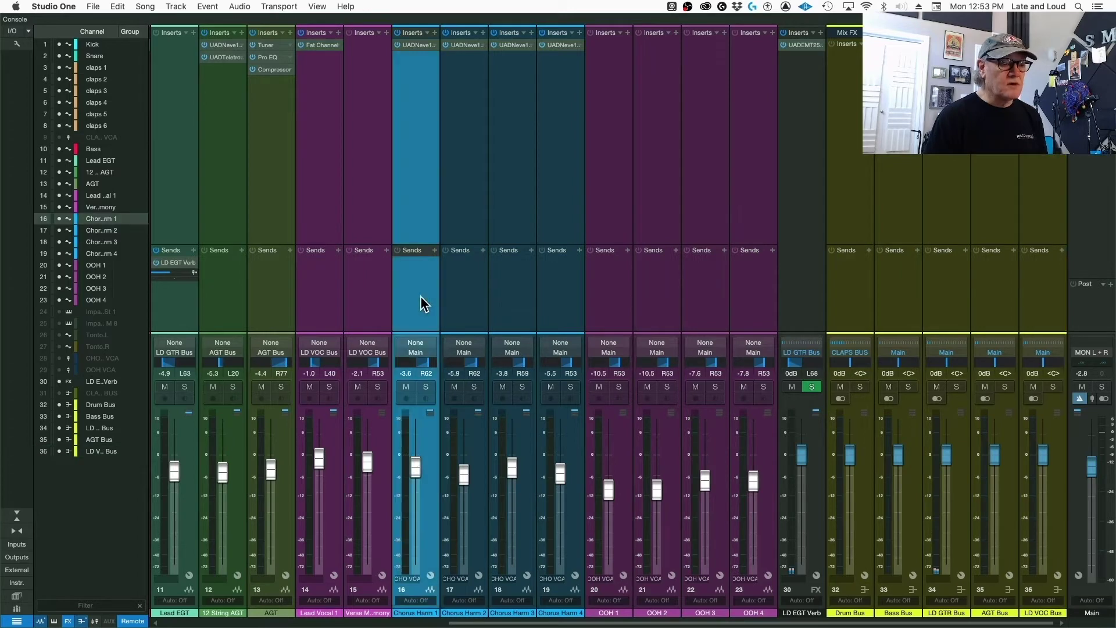
{"action": "left_click", "coordinate": [562, 299], "text": "shift"}
{"action": "right_click", "coordinate": [561, 298]}
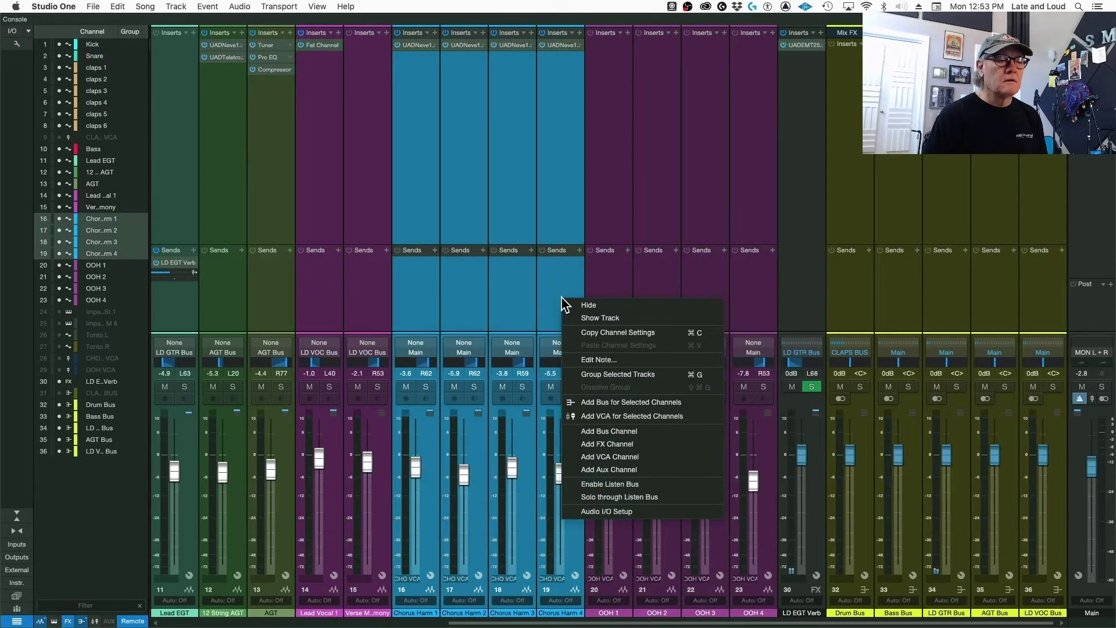
{"action": "left_click", "coordinate": [704, 396]}
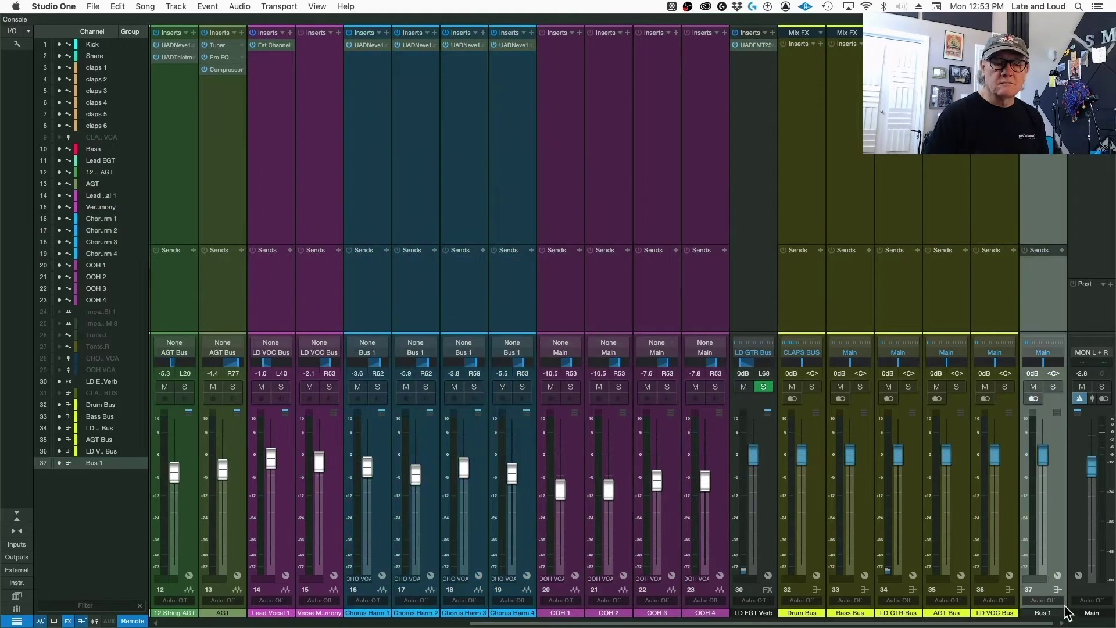
Rename the chorus harmonies' new bus as CH HARM Bus and colour it yellow
{"action": "double_click", "coordinate": [1043, 613]}
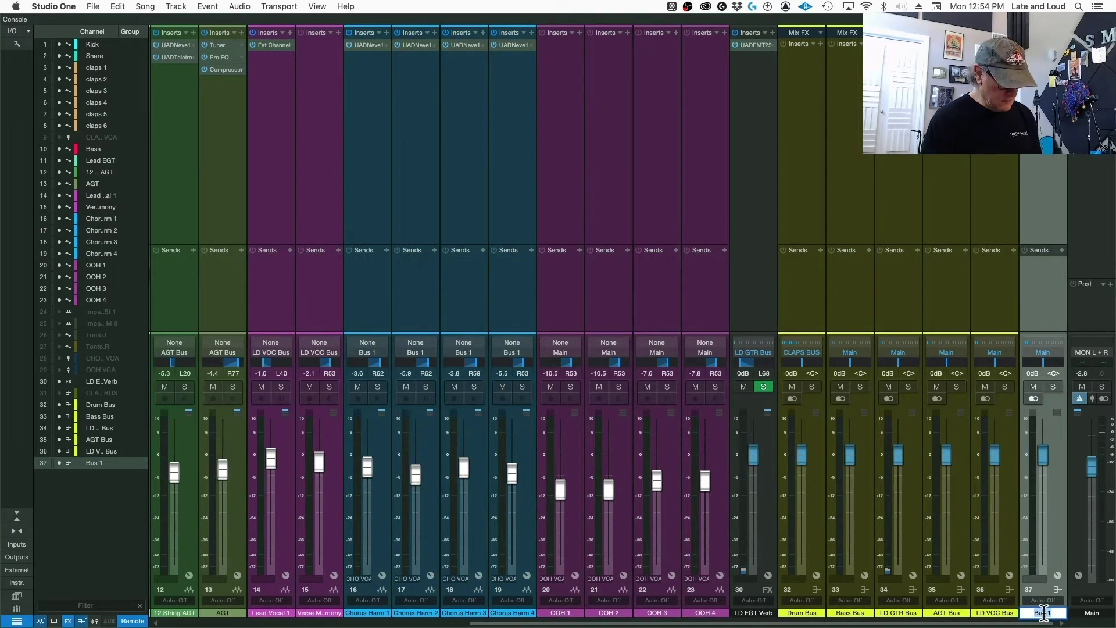
{"action": "type", "text": "CH HARM Bus"}
{"action": "key", "text": "Return"}
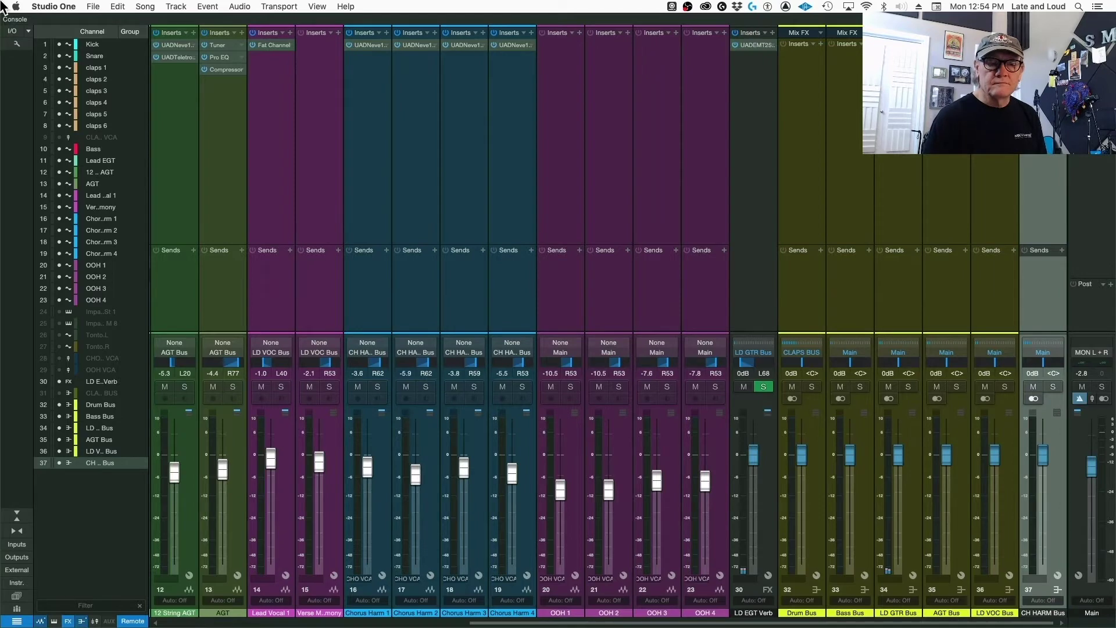
{"action": "left_click", "coordinate": [1021, 613]}
{"action": "left_click", "coordinate": [973, 525]}
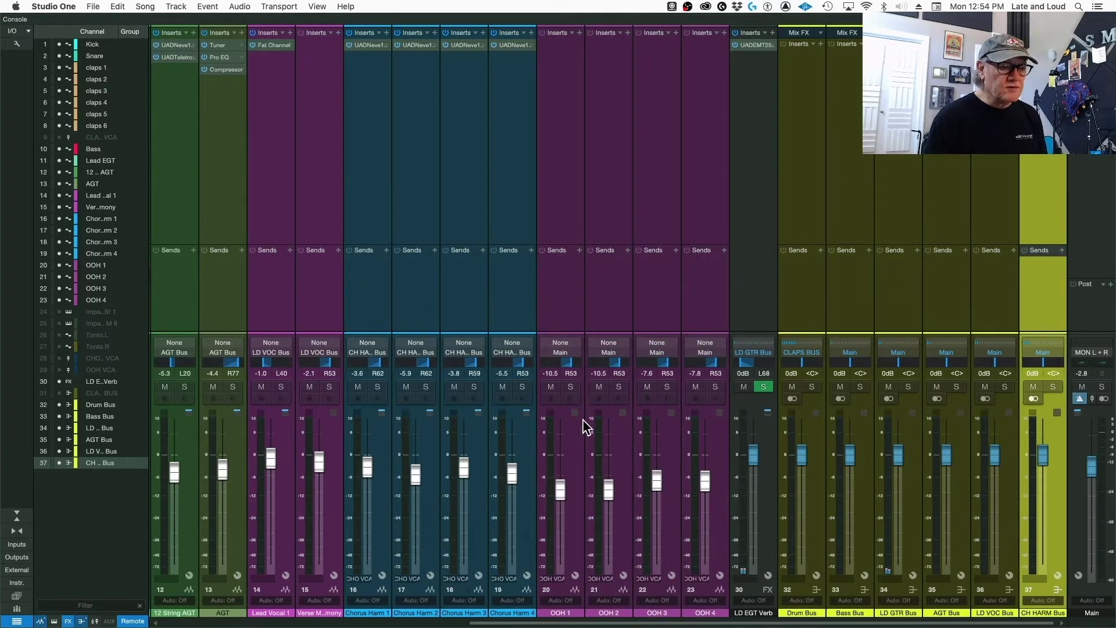
Route the outputs of channels OOH 1 to OOH 4 together to the existing CH HARM Bus
{"action": "left_click", "coordinate": [562, 213], "text": "shift"}
{"action": "left_click", "coordinate": [711, 226]}
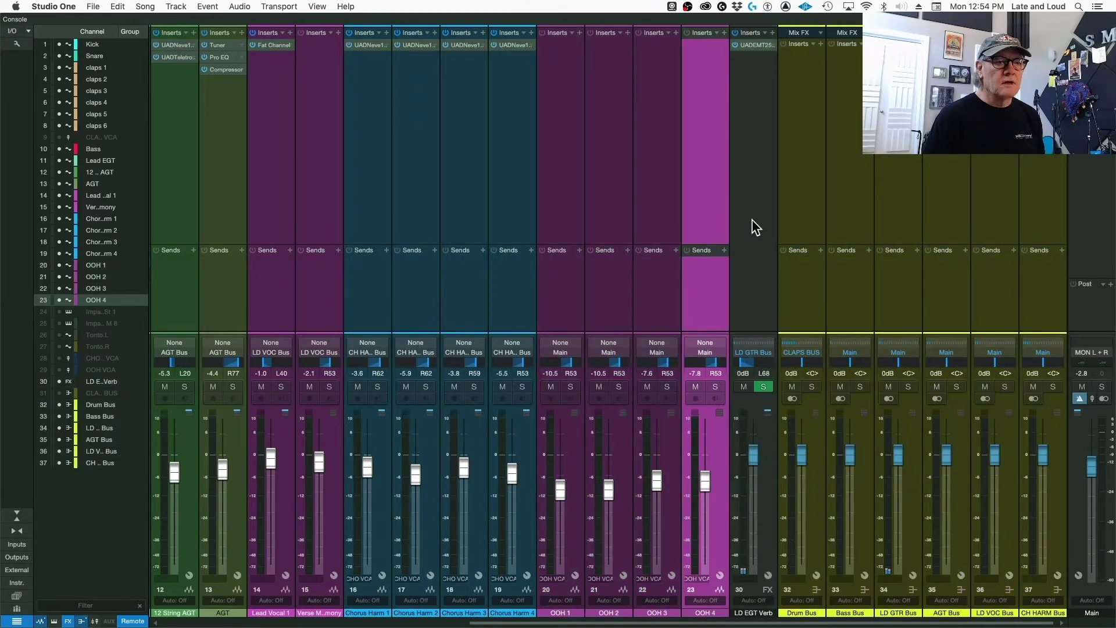
{"action": "left_click", "coordinate": [752, 219]}
{"action": "left_click", "coordinate": [573, 212]}
{"action": "left_click", "coordinate": [715, 225], "text": "shift"}
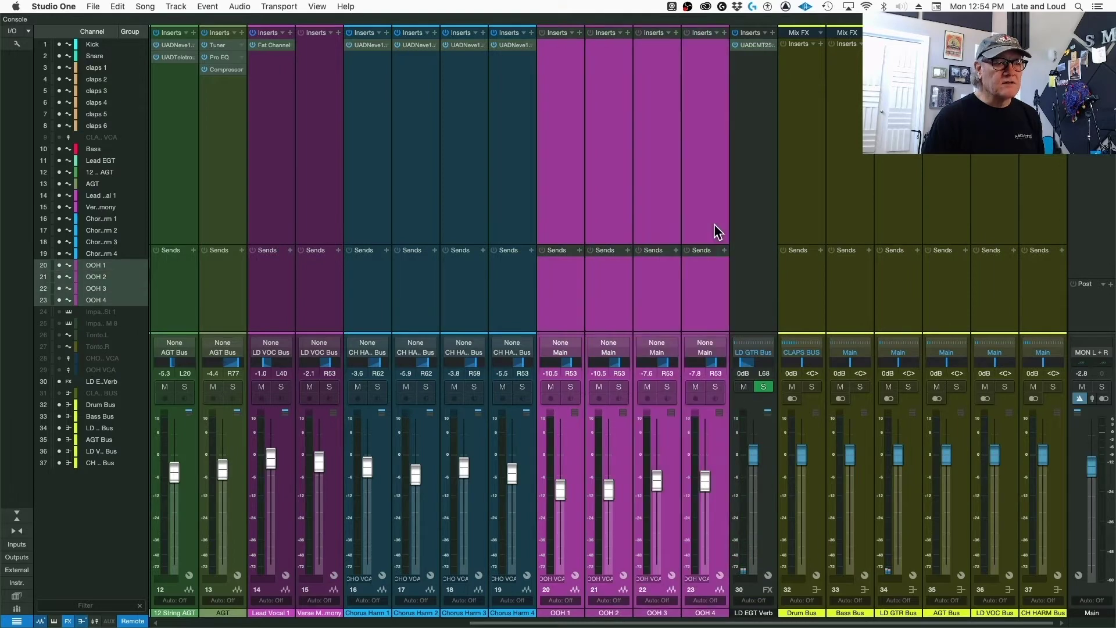
{"action": "right_click", "coordinate": [572, 207]}
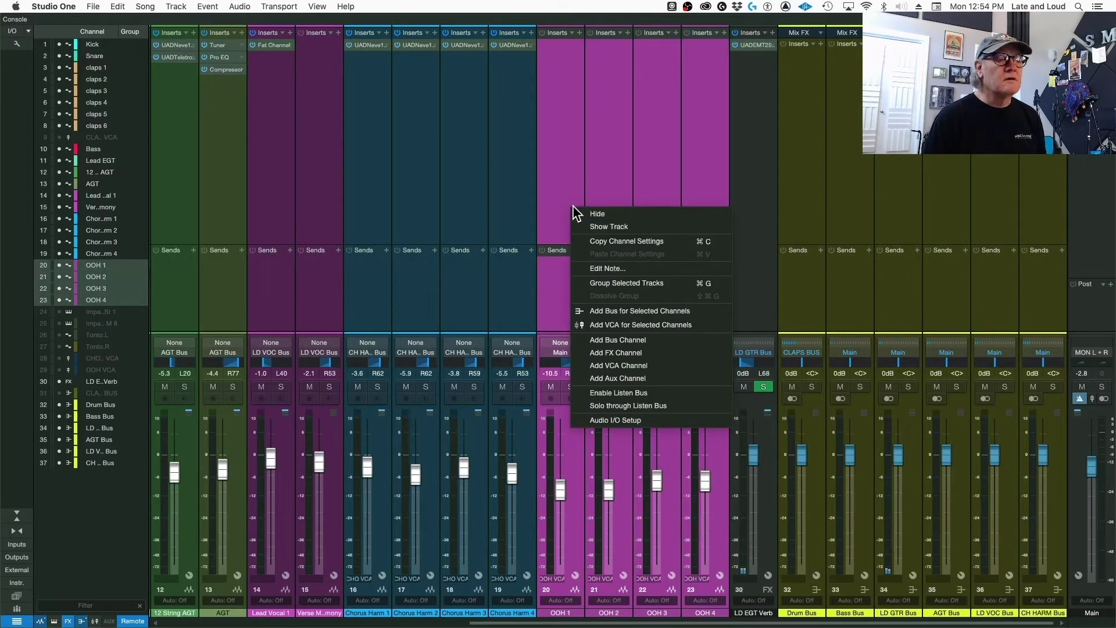
{"action": "left_click", "coordinate": [557, 199]}
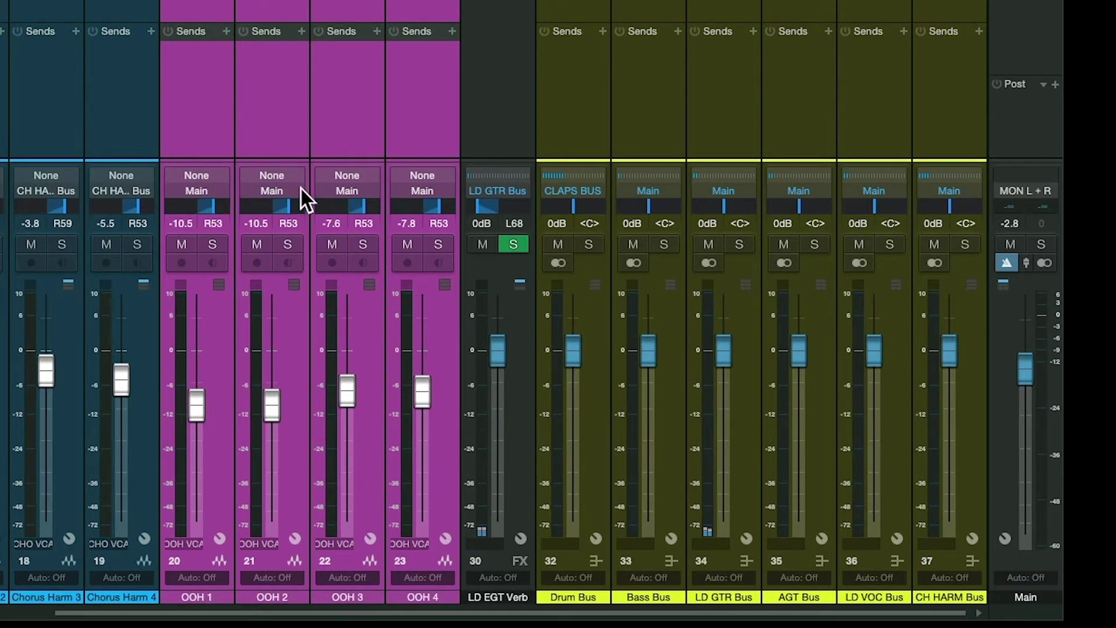
{"action": "left_click", "coordinate": [201, 192]}
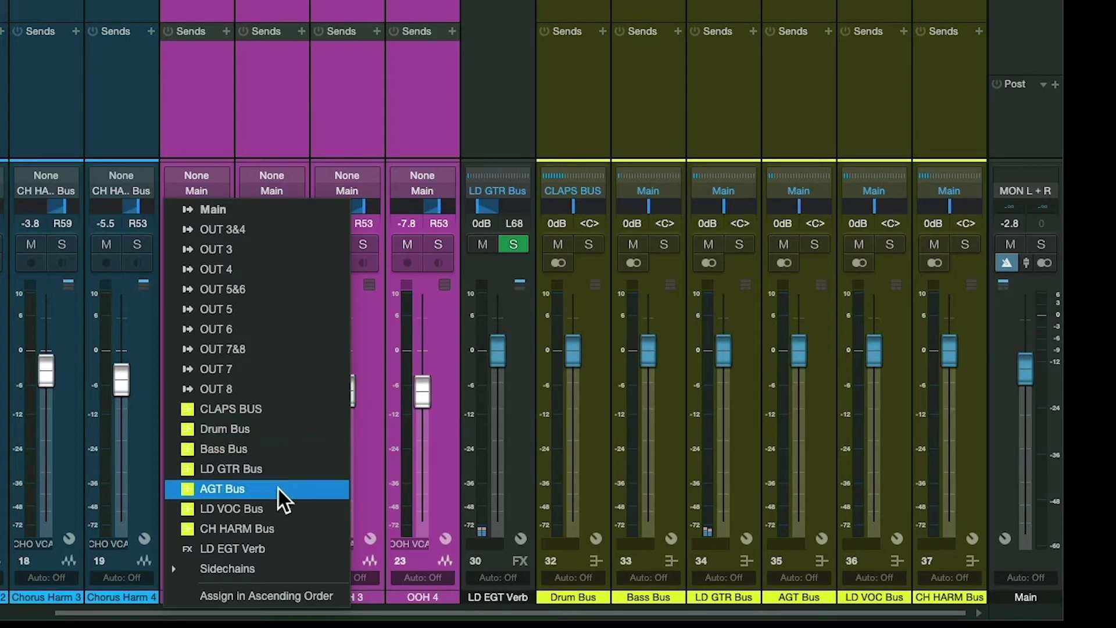
{"action": "left_click", "coordinate": [243, 527]}
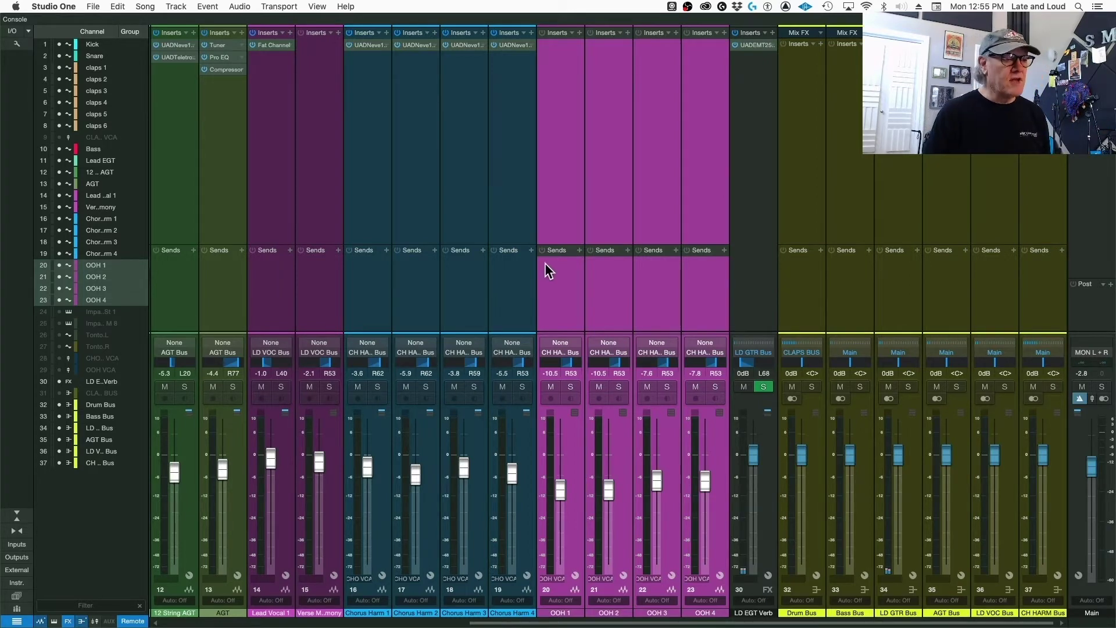
Review the channels' output assignments across the console and show the hidden CLAPS BUS beside the Drum Bus
{"action": "scroll", "coordinate": [541, 261], "scroll_direction": "left", "scroll_amount": 10}
{"action": "scroll", "coordinate": [542, 268], "scroll_direction": "left", "scroll_amount": 1}
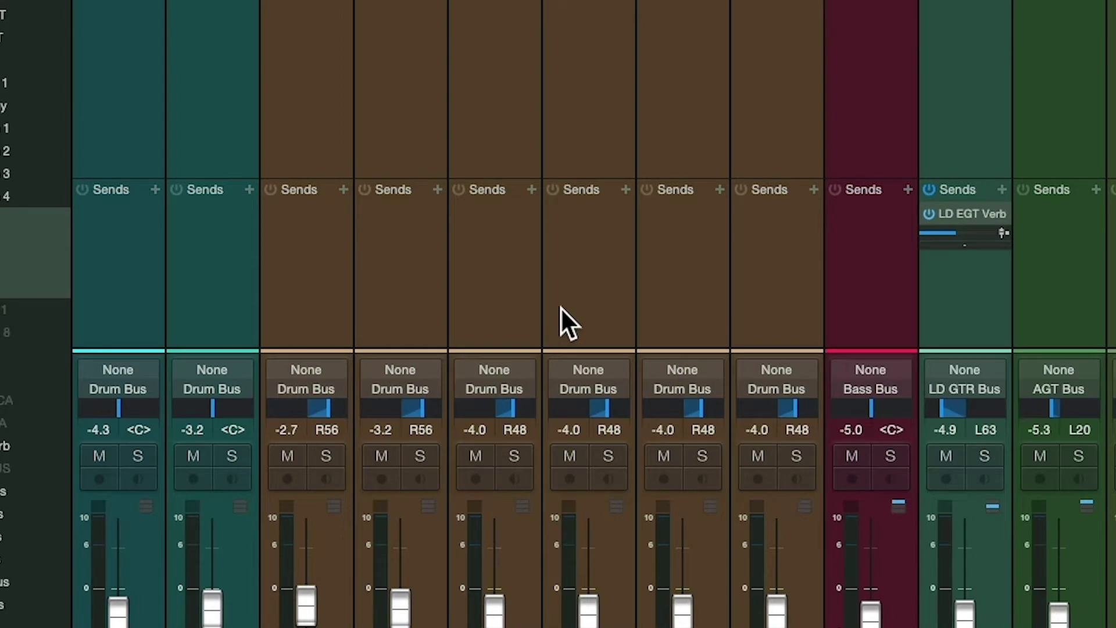
{"action": "scroll", "coordinate": [560, 307], "scroll_direction": "right", "scroll_amount": 12}
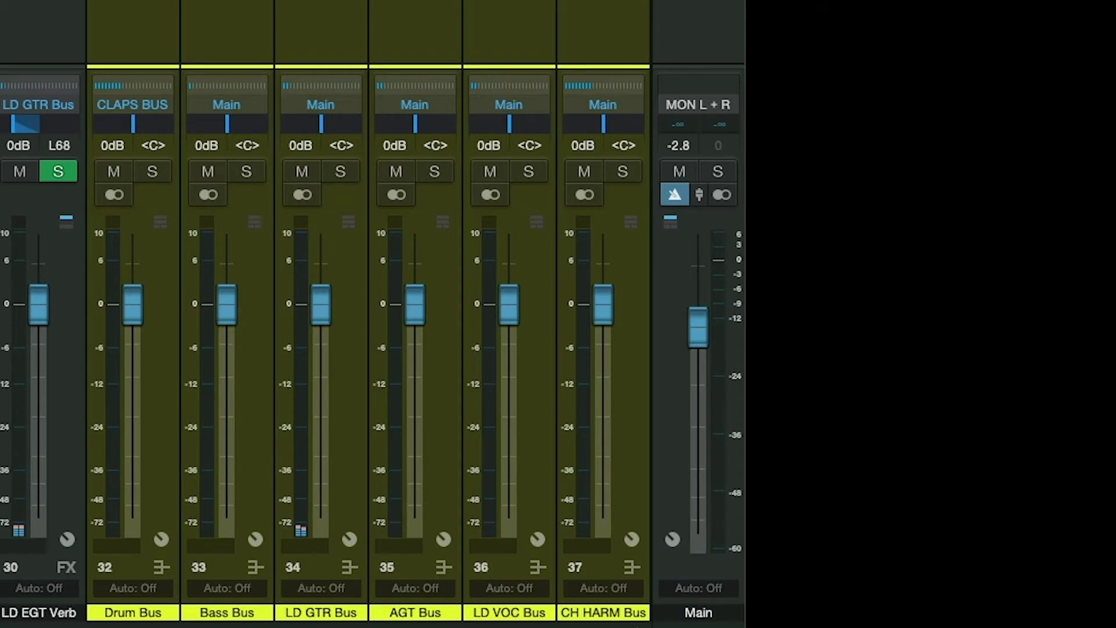
{"action": "scroll", "coordinate": [368, 326], "scroll_direction": "left", "scroll_amount": 1}
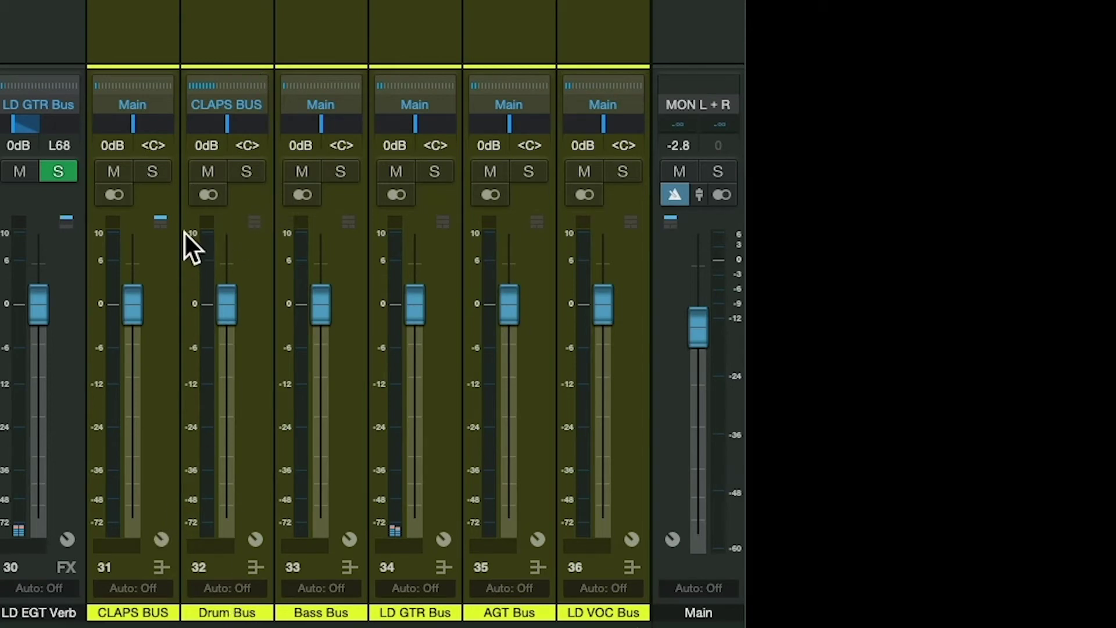
Route the Drum Bus output to Main and remove the CLAPS BUS channel
{"action": "left_click", "coordinate": [214, 103]}
{"action": "left_click", "coordinate": [287, 127]}
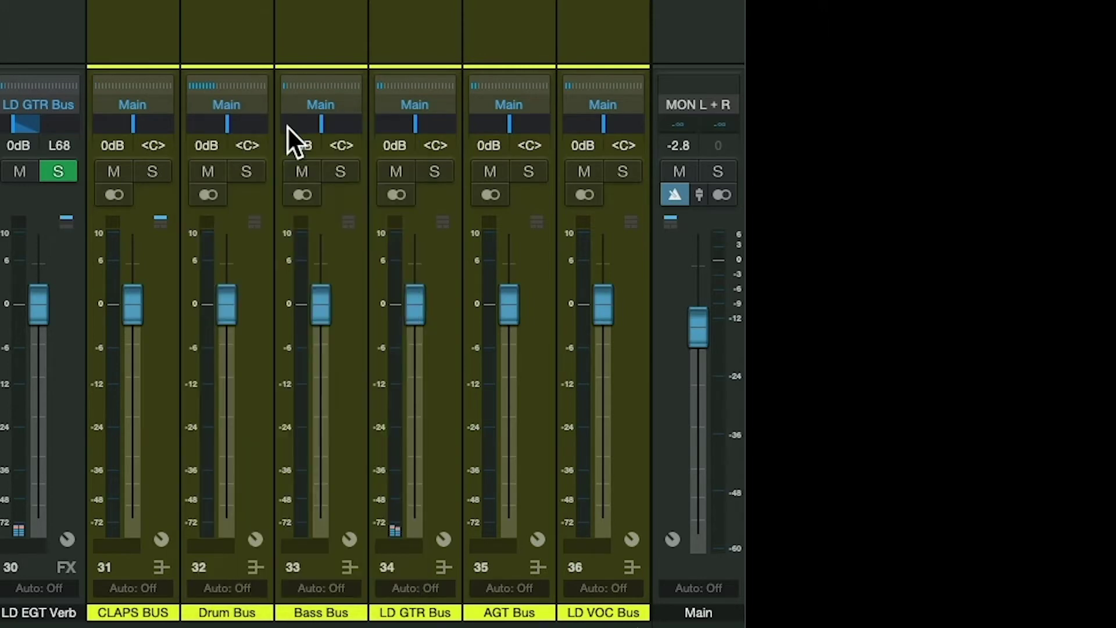
{"action": "left_click", "coordinate": [145, 5]}
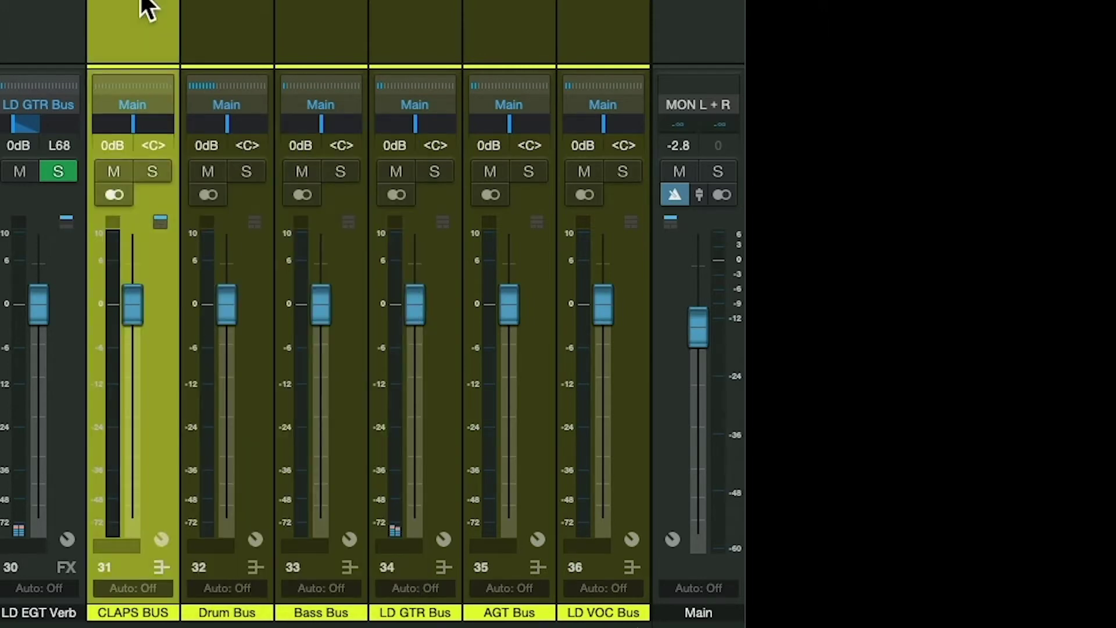
{"action": "right_click", "coordinate": [149, 9]}
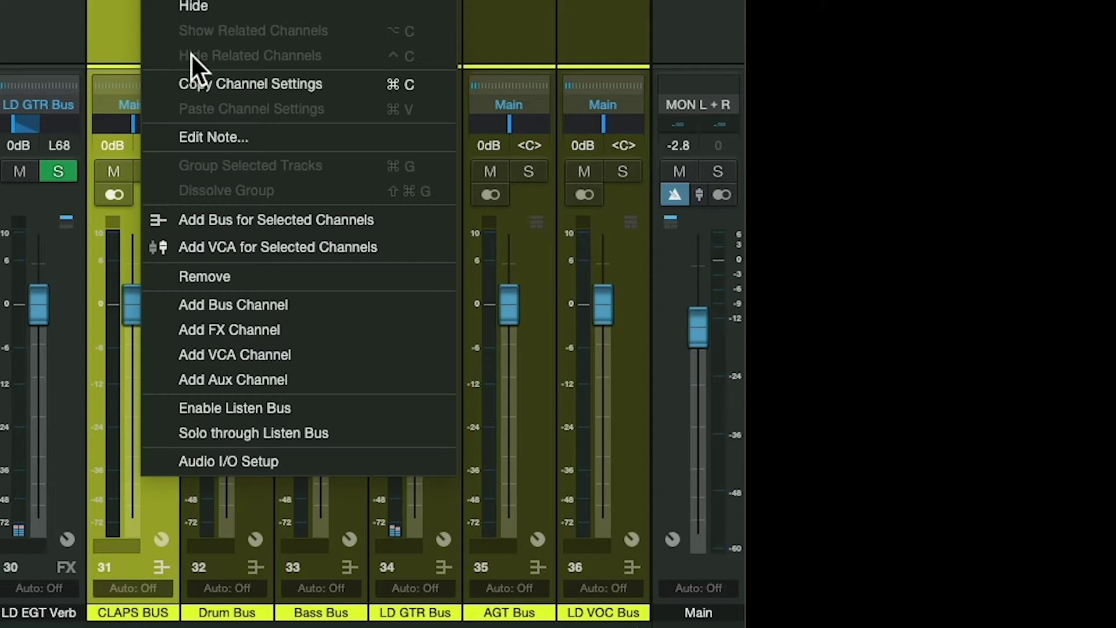
{"action": "left_click", "coordinate": [219, 277]}
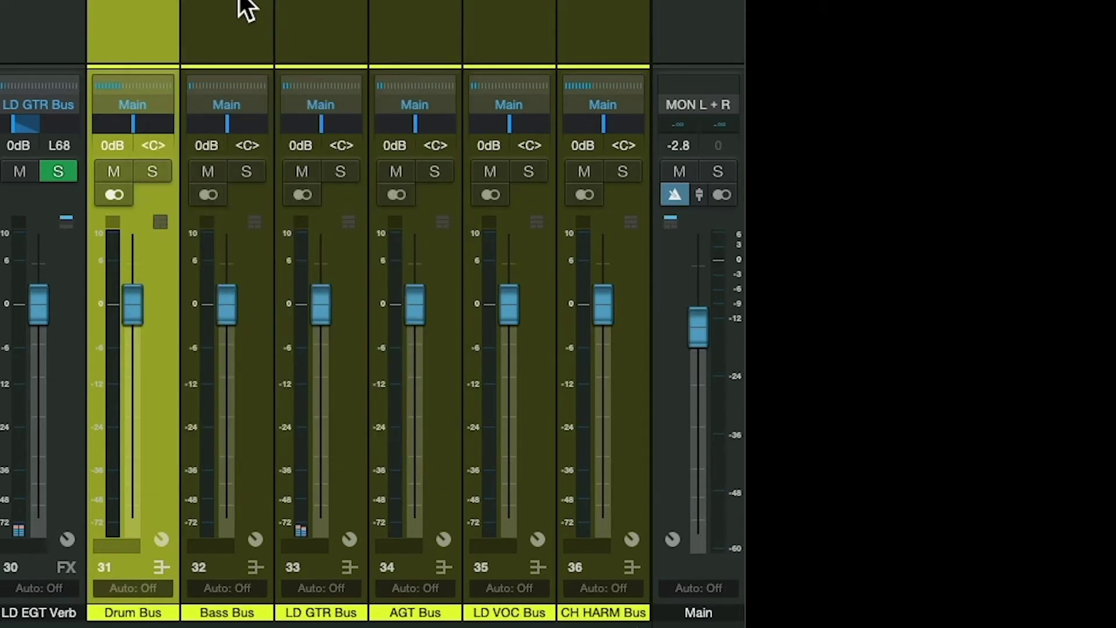
Check the channels' output assignments and the source channels feeding the Drum, Bass, LD GTR and CH HARM buses
{"action": "scroll", "coordinate": [623, 157], "scroll_direction": "left", "scroll_amount": 10}
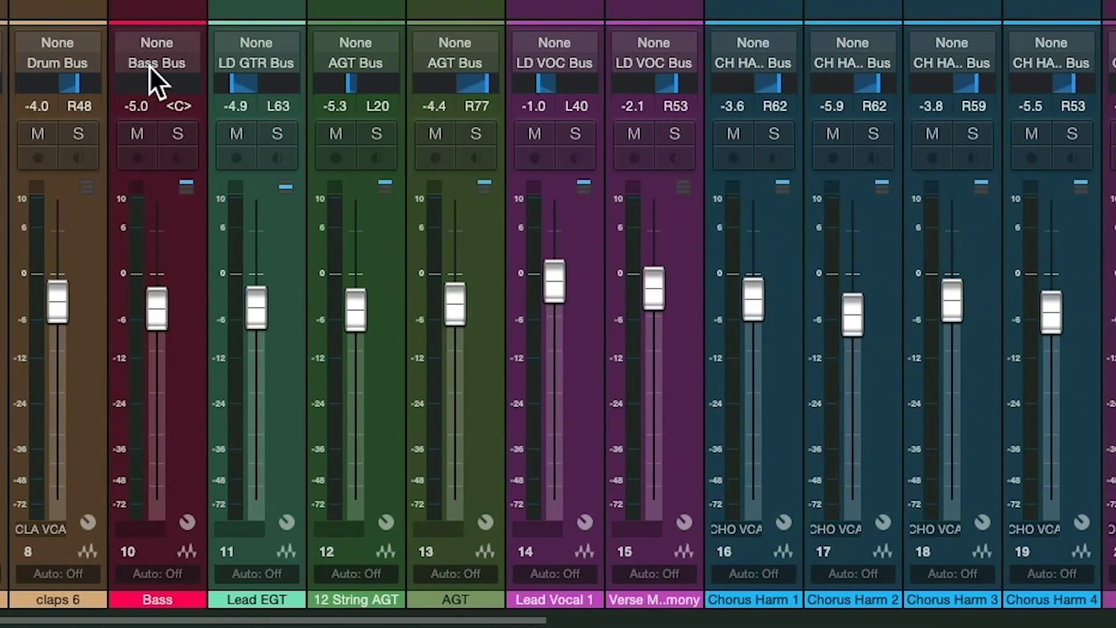
{"action": "scroll", "coordinate": [197, 267], "scroll_direction": "right", "scroll_amount": 2}
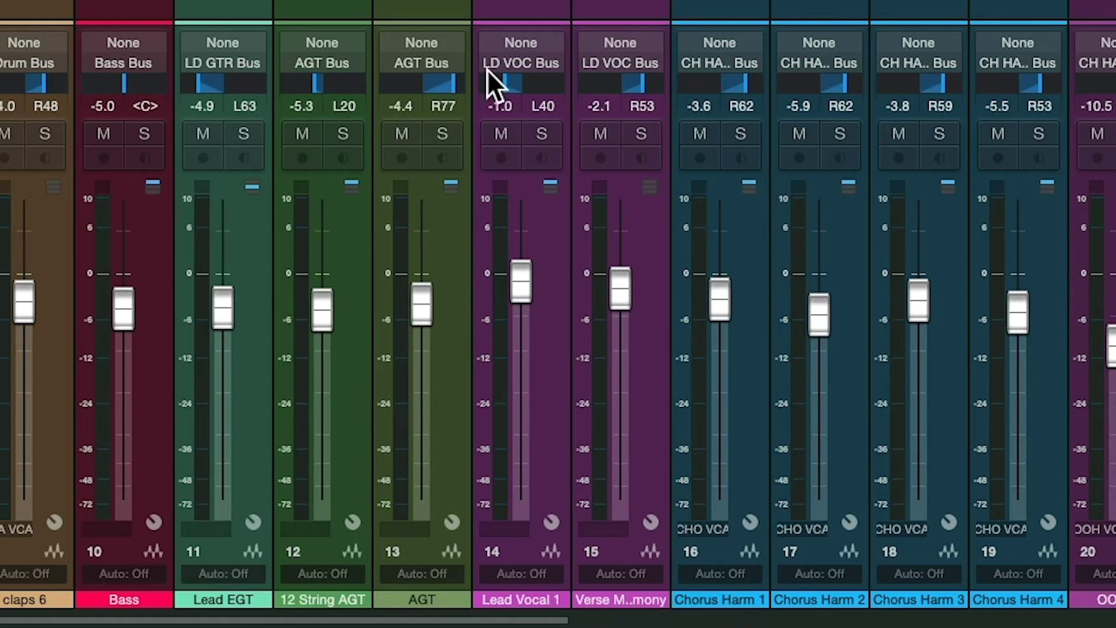
{"action": "scroll", "coordinate": [643, 64], "scroll_direction": "right", "scroll_amount": 10}
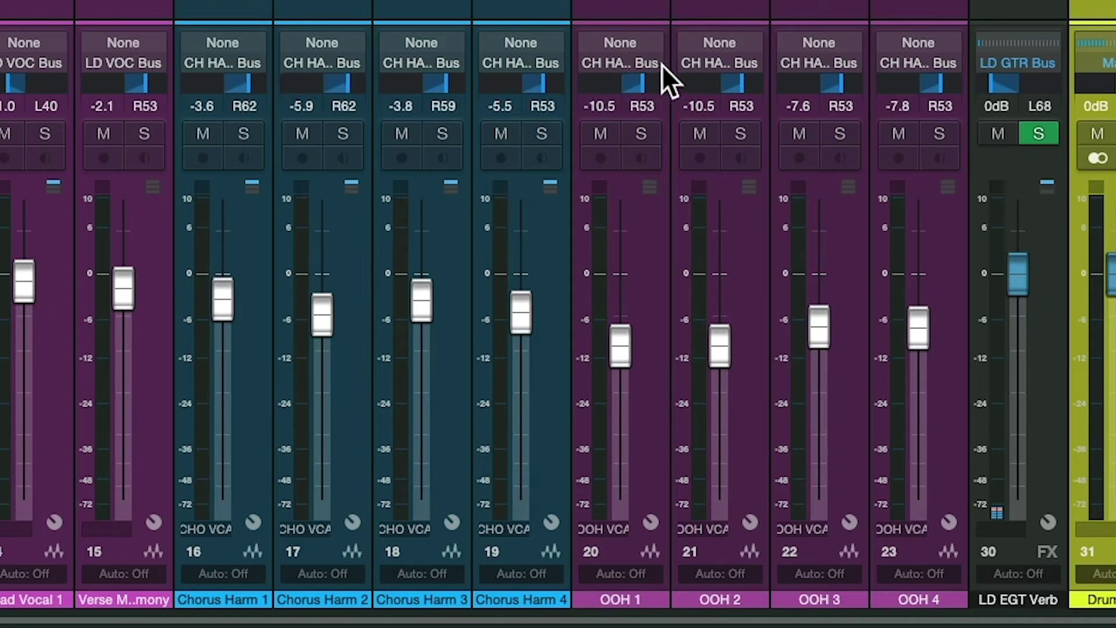
{"action": "scroll", "coordinate": [558, 314], "scroll_direction": "right", "scroll_amount": 5}
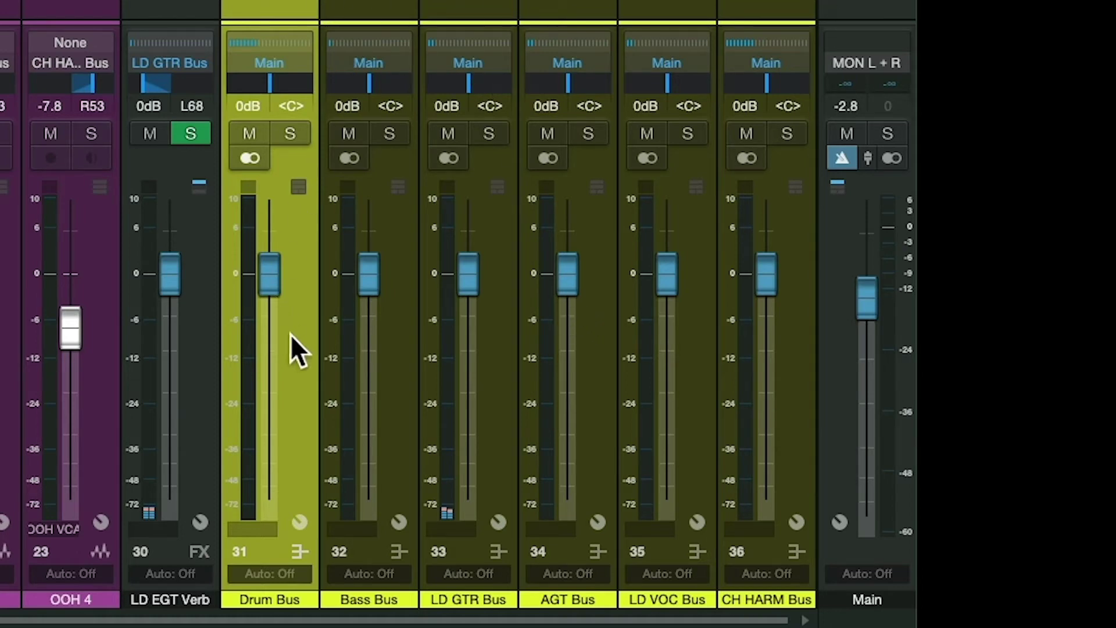
{"action": "left_click", "coordinate": [278, 43]}
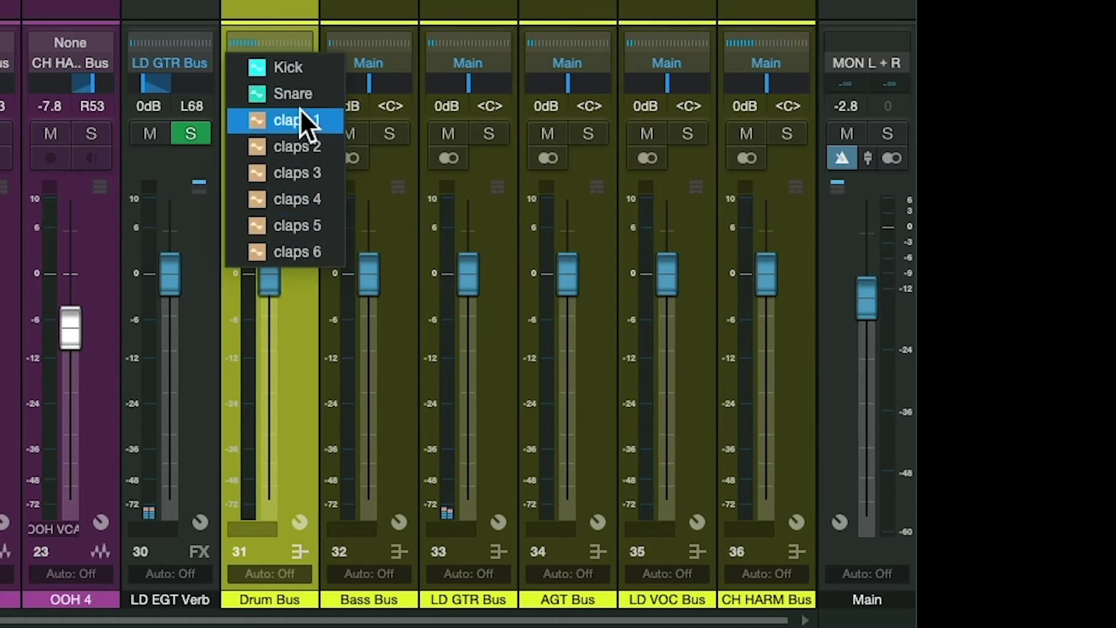
{"action": "left_click", "coordinate": [296, 173]}
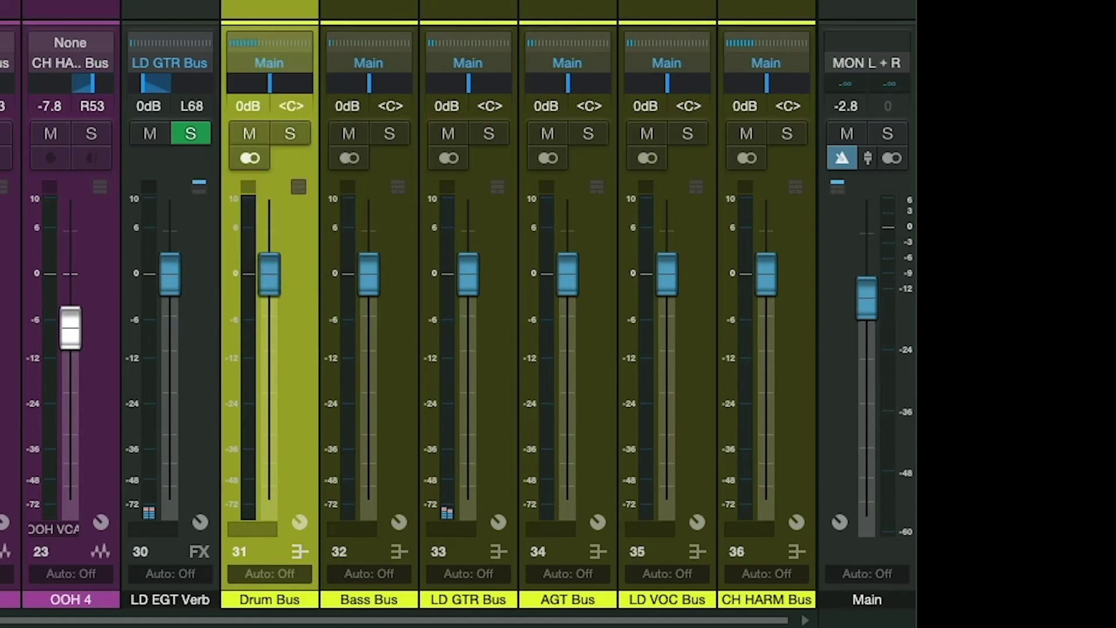
{"action": "left_click", "coordinate": [380, 43]}
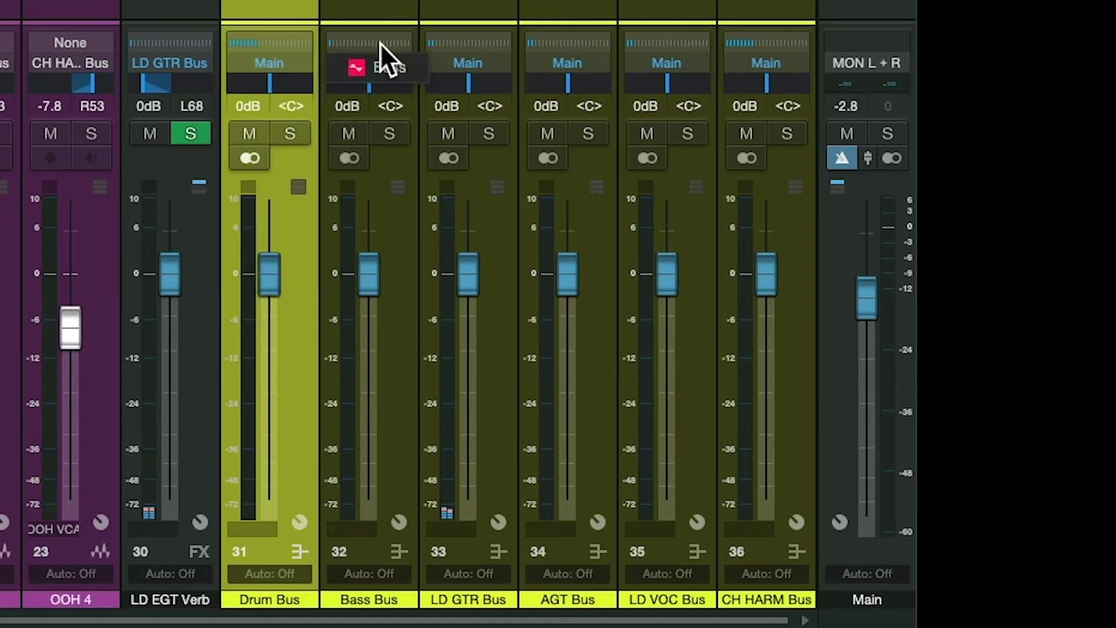
{"action": "left_click", "coordinate": [403, 67]}
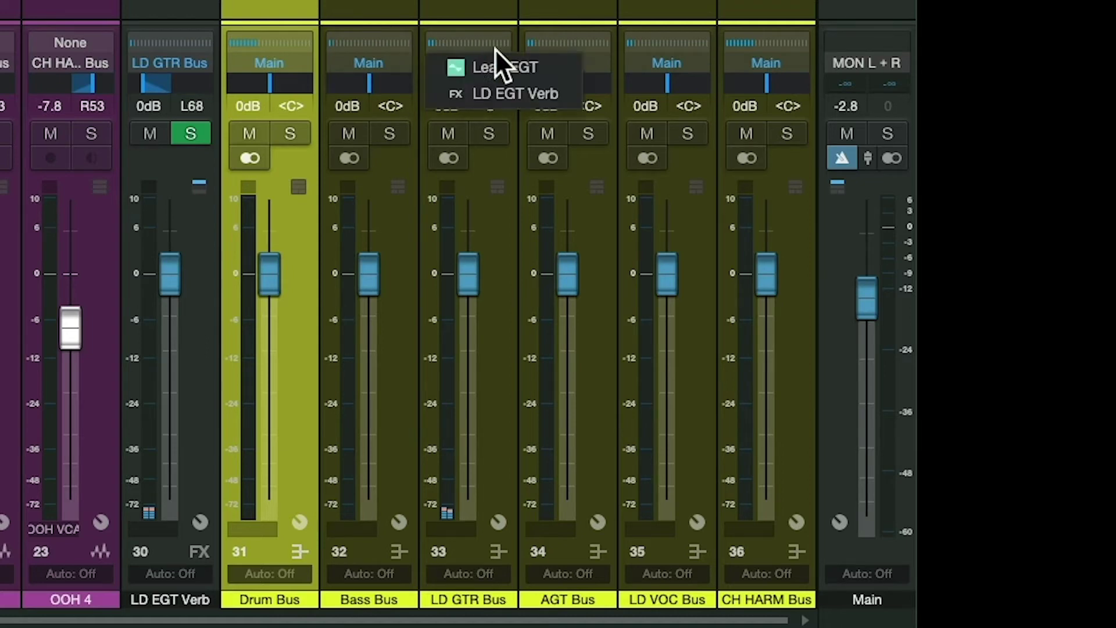
{"action": "left_click", "coordinate": [471, 1]}
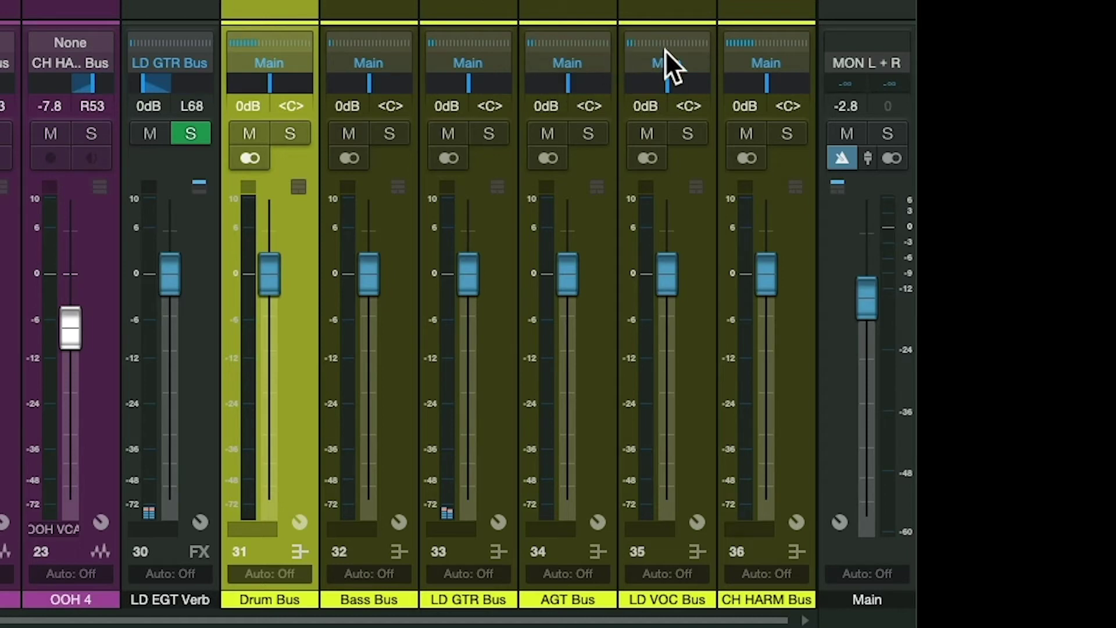
{"action": "left_click", "coordinate": [769, 44]}
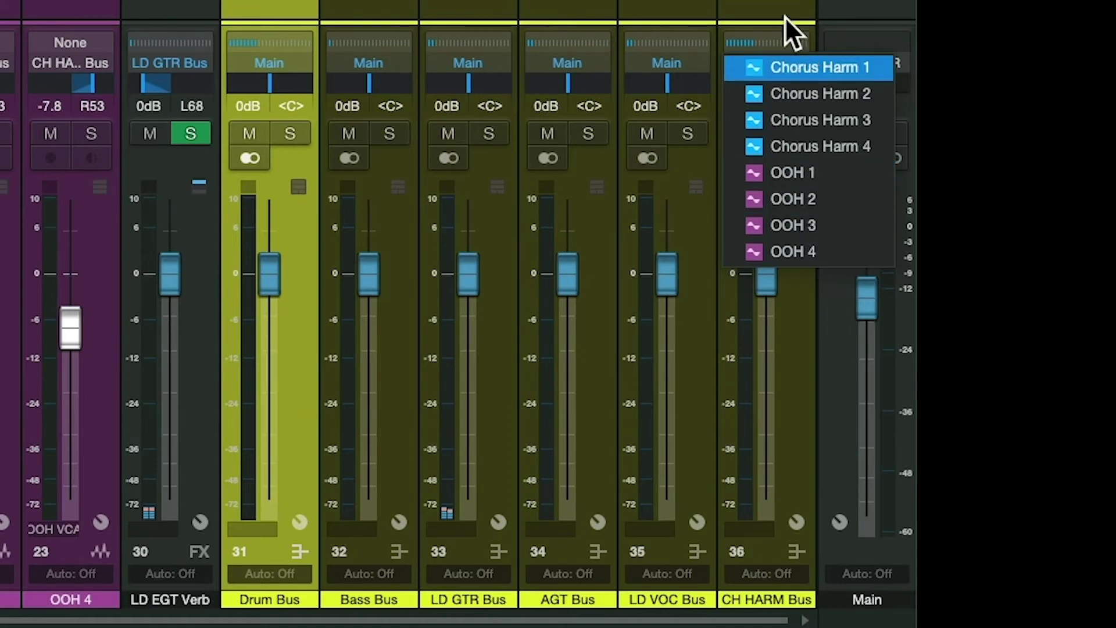
{"action": "left_click", "coordinate": [772, 3]}
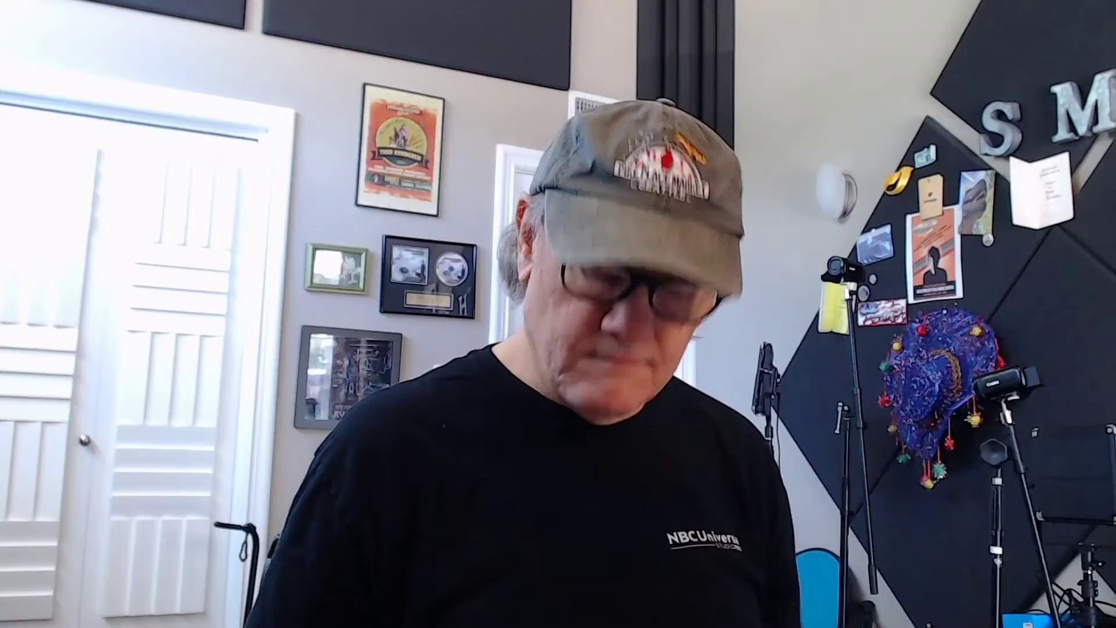
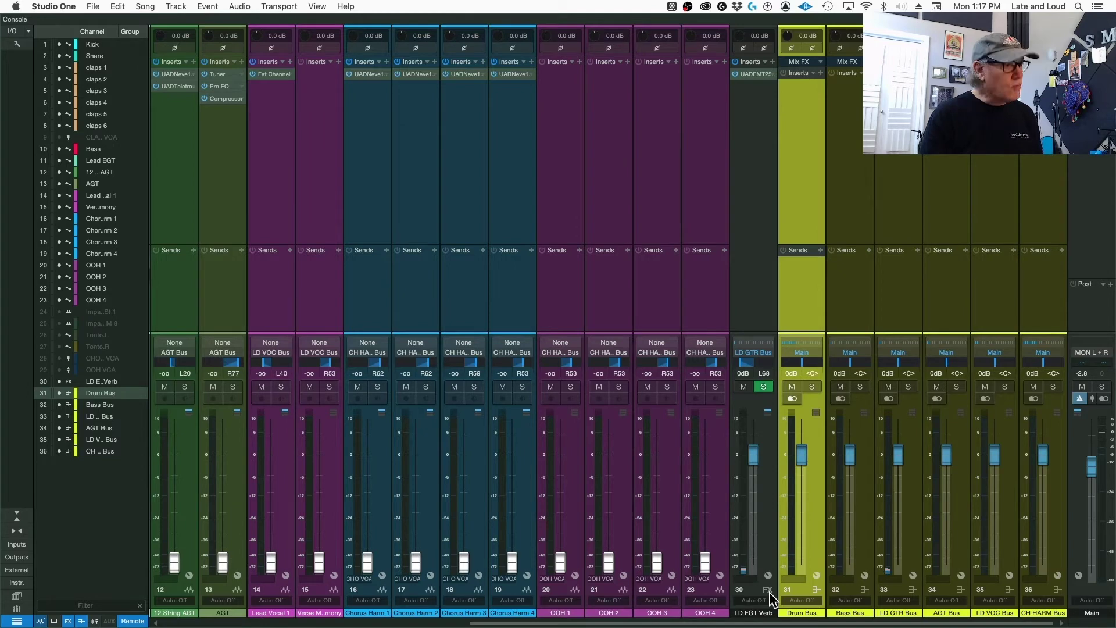
Return to the console and reset the peak level readout on the Main channel
{"action": "key", "text": "F3"}
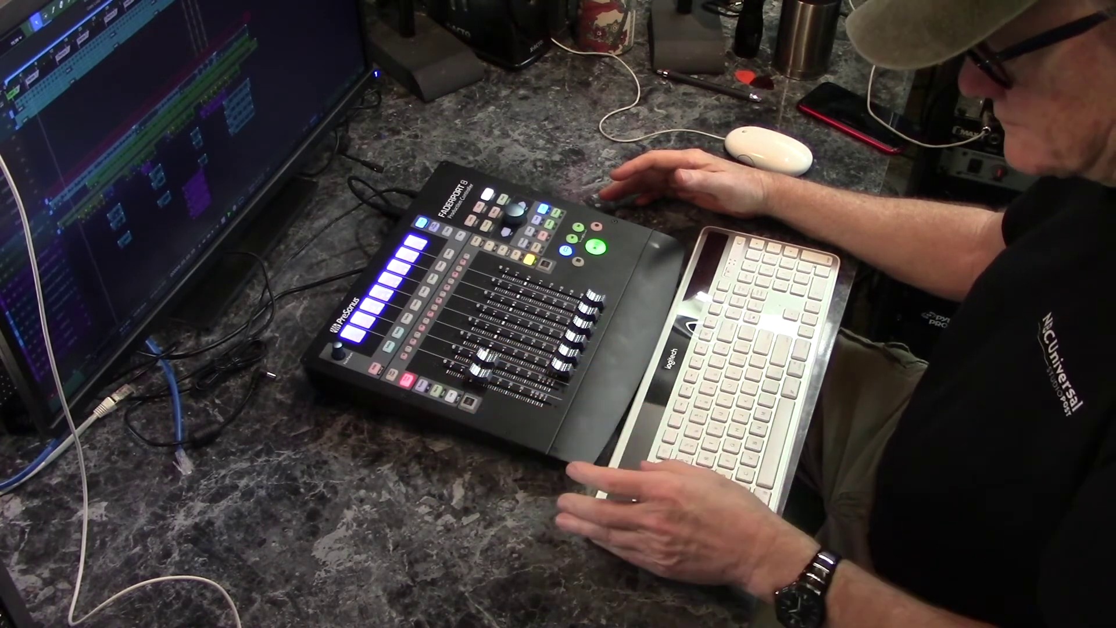
{"action": "key", "text": "F3"}
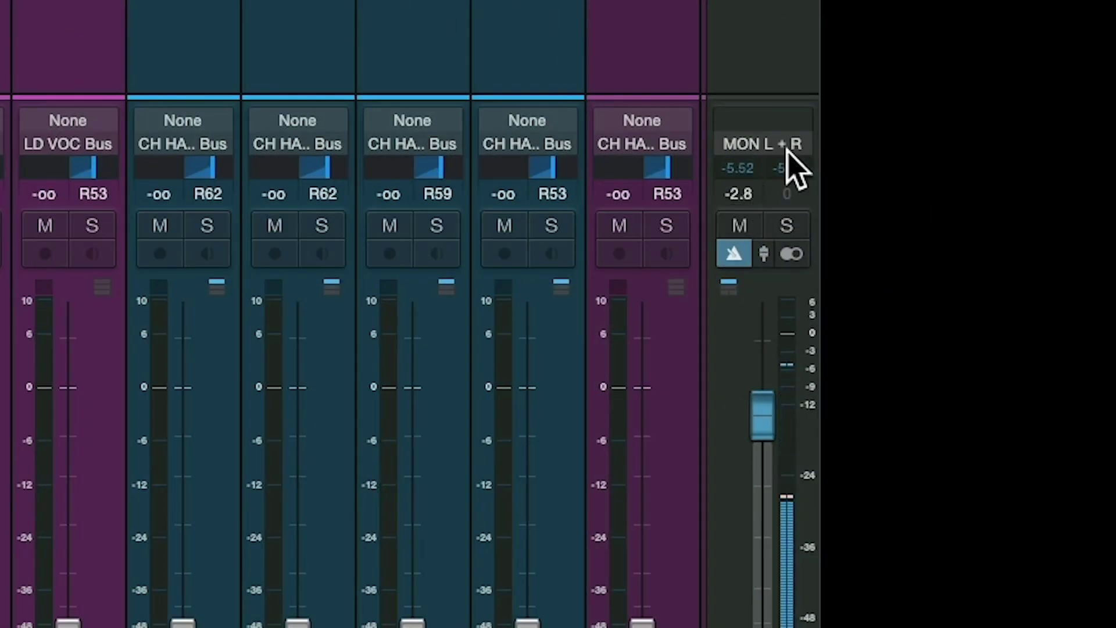
{"action": "left_click", "coordinate": [723, 168]}
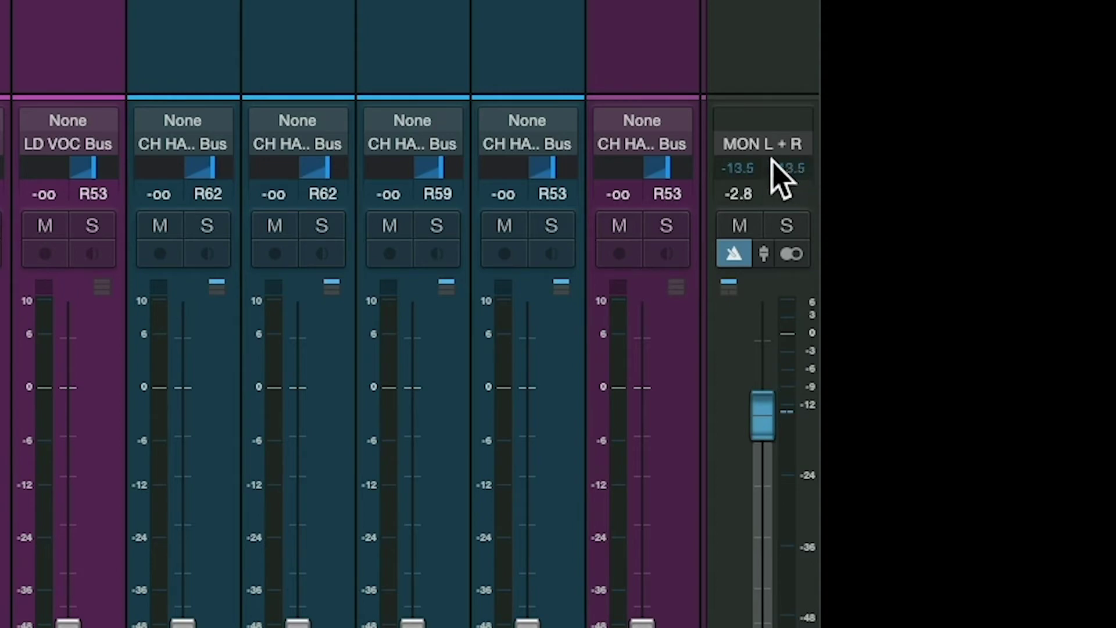